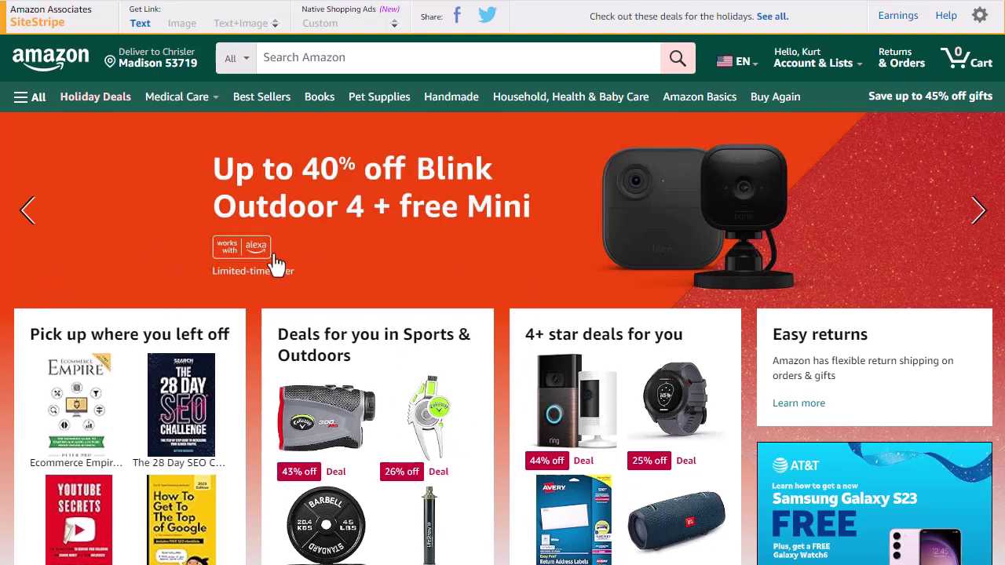
- Look over the Custom option in SiteStripe's Native Shopping Ads field on Amazon
{"action": "left_click", "coordinate": [326, 57]}
{"action": "double_click", "coordinate": [323, 23]}
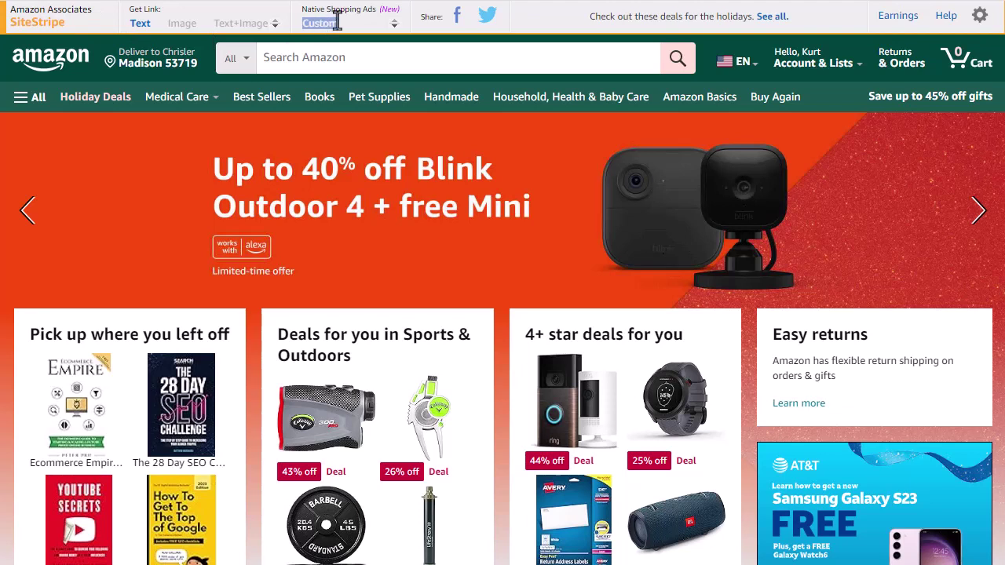
{"action": "left_click", "coordinate": [247, 23]}
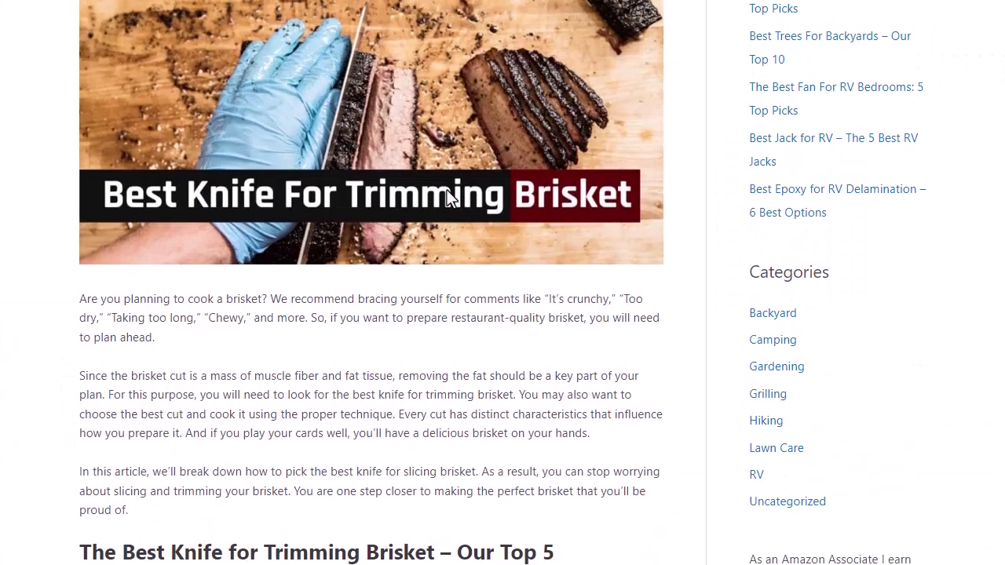
- Scroll the live post down to the Top 5 list and highlight its heading
{"action": "scroll", "coordinate": [449, 198], "scroll_direction": "down", "scroll_amount": 5}
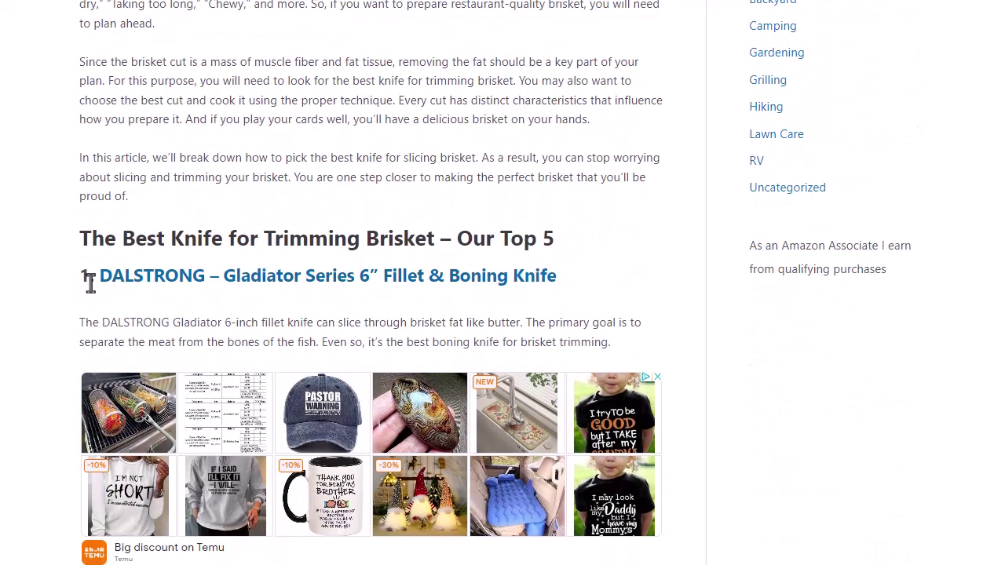
{"action": "left_click_drag", "start_coordinate": [124, 238], "coordinate": [431, 233]}
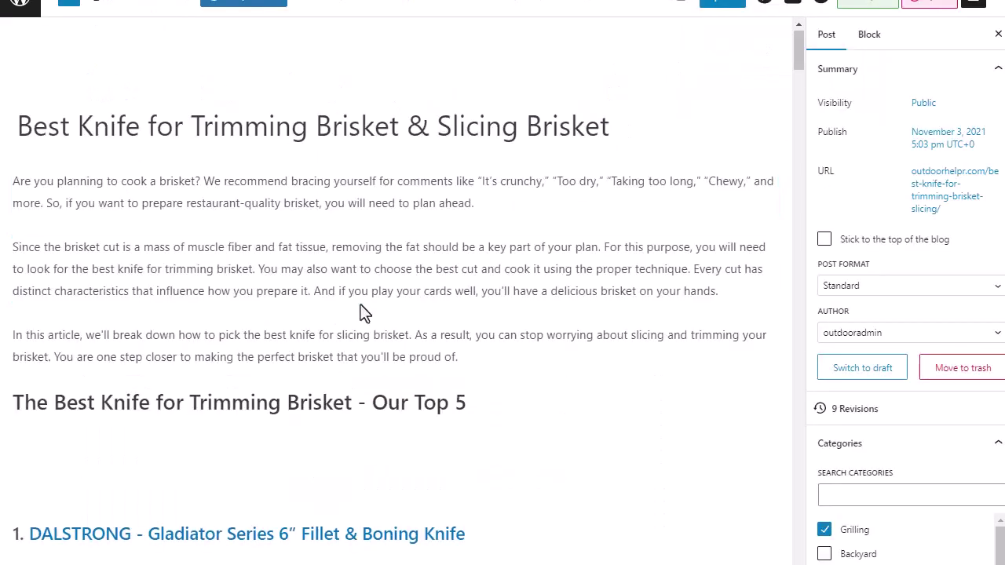
- Select the Amazon ad script's Custom HTML block under DALSTRONG and compare it with the live post
{"action": "scroll", "coordinate": [364, 307], "scroll_direction": "down", "scroll_amount": 4}
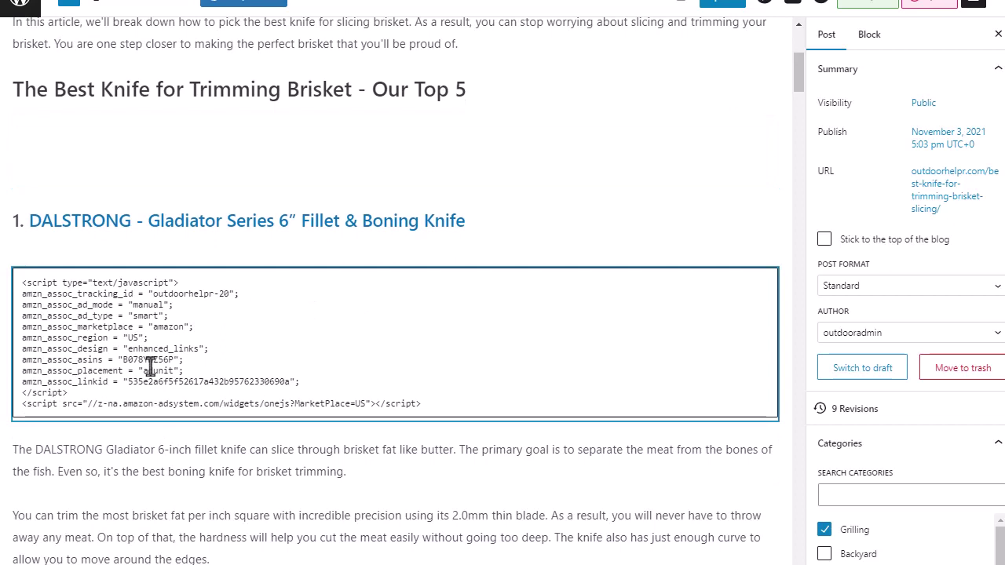
{"action": "left_click", "coordinate": [310, 318]}
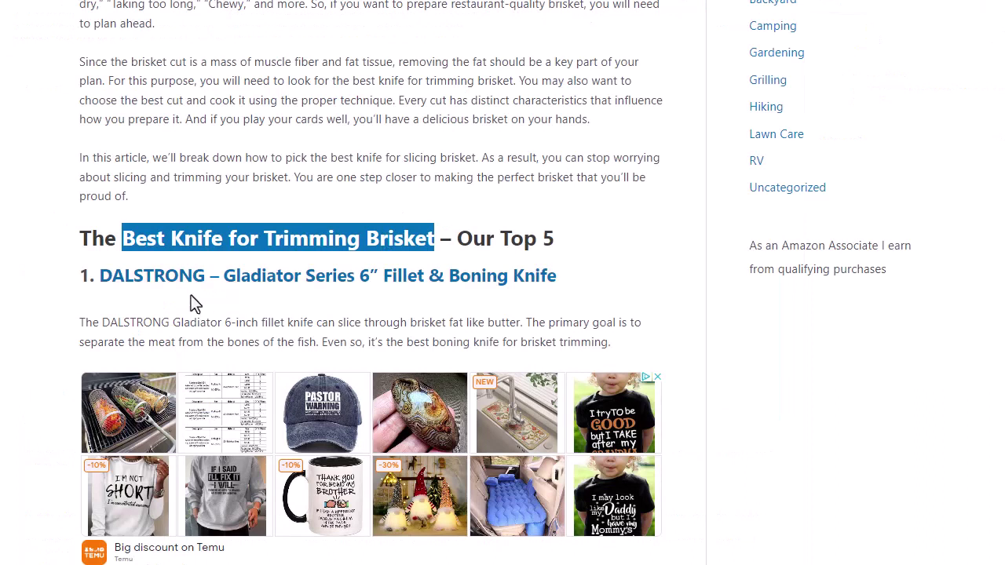
{"action": "left_click", "coordinate": [157, 309]}
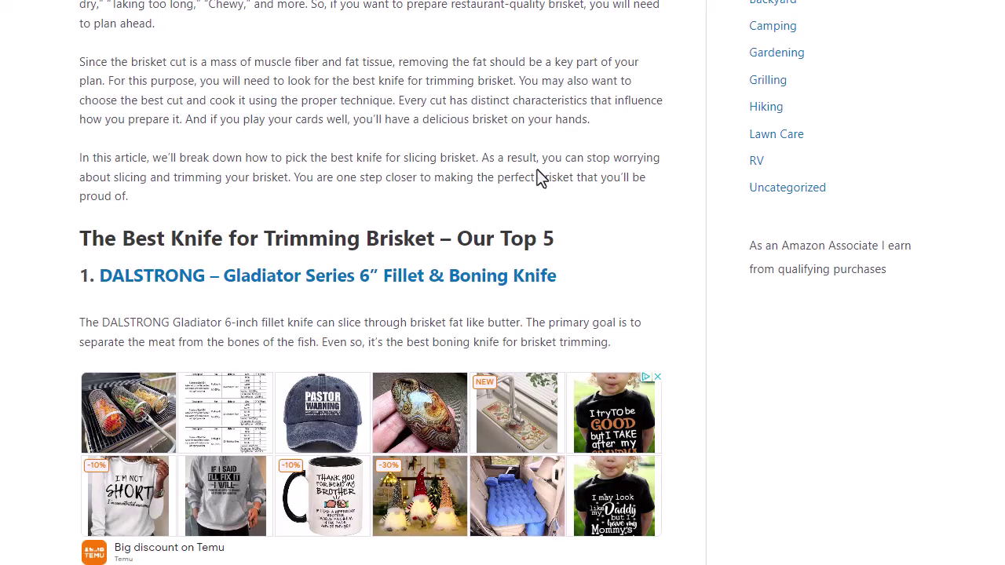
{"action": "left_click", "coordinate": [730, 2]}
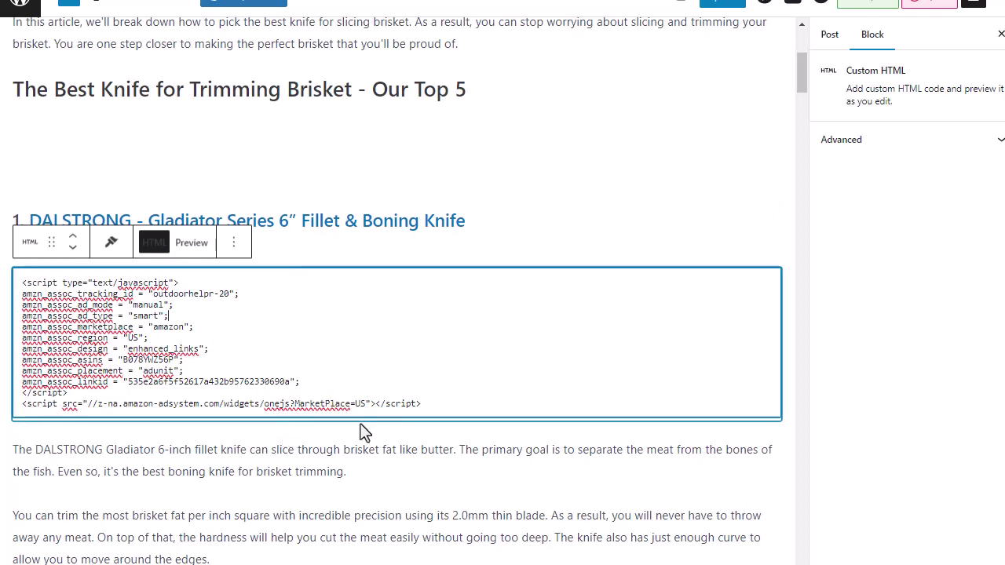
- Insert an Affili Ninja Top Pick Box below the ad script and select ASIN B078YWZ56P in the script
{"action": "left_click", "coordinate": [384, 444]}
{"action": "left_click", "coordinate": [397, 432]}
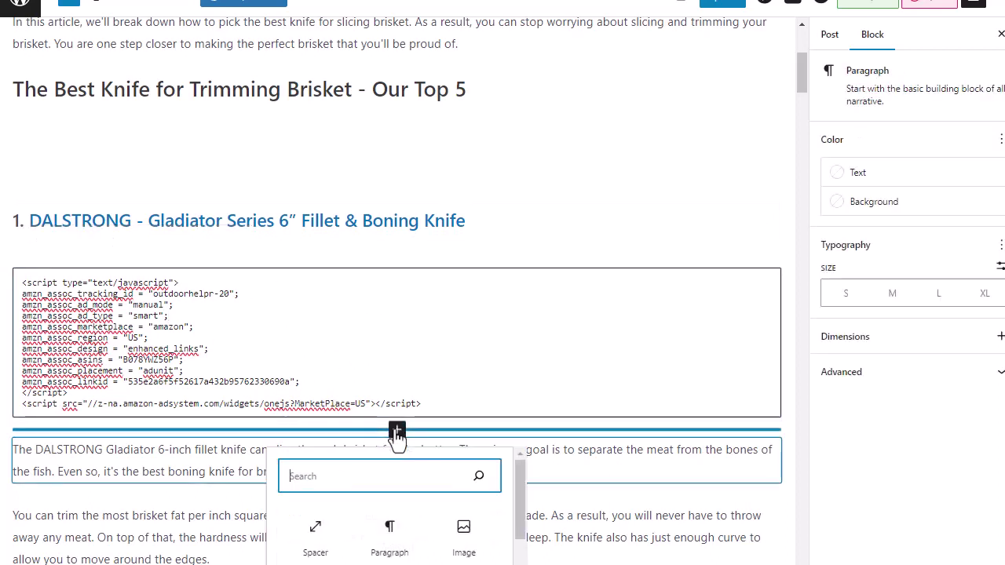
{"action": "scroll", "coordinate": [397, 439], "scroll_direction": "down", "scroll_amount": 3}
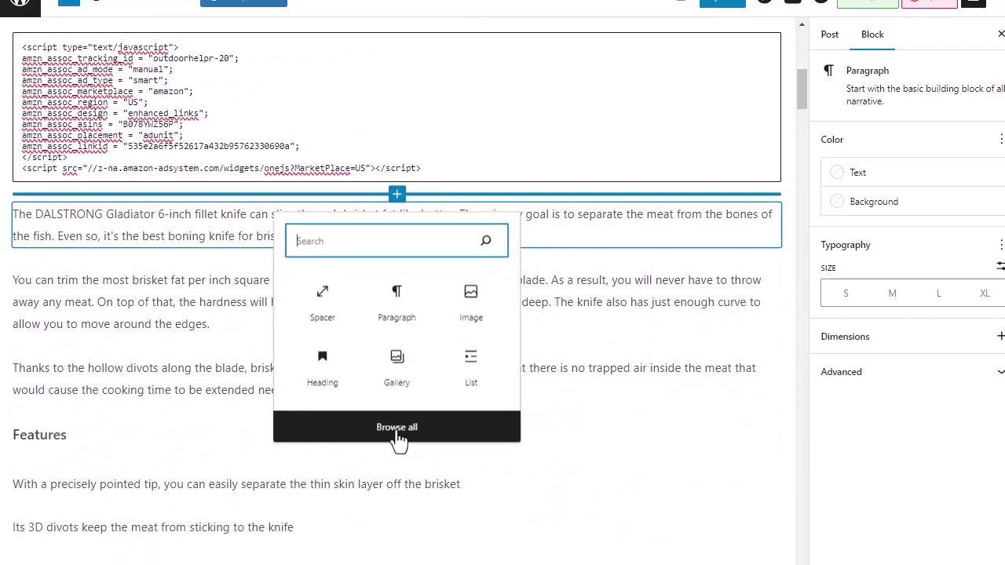
{"action": "left_click", "coordinate": [397, 436]}
{"action": "scroll", "coordinate": [165, 365], "scroll_direction": "down", "scroll_amount": 8}
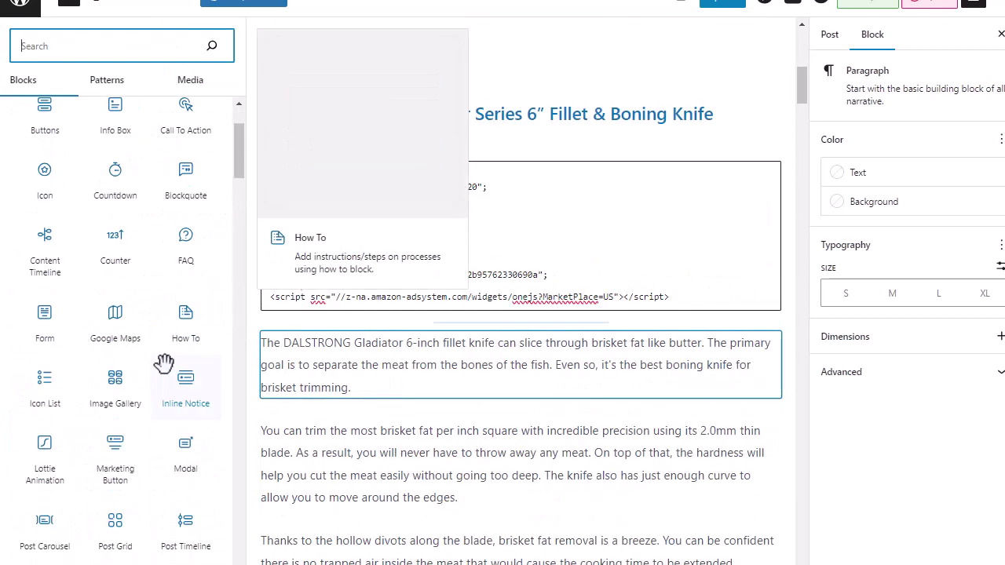
{"action": "scroll", "coordinate": [165, 366], "scroll_direction": "down", "scroll_amount": 5}
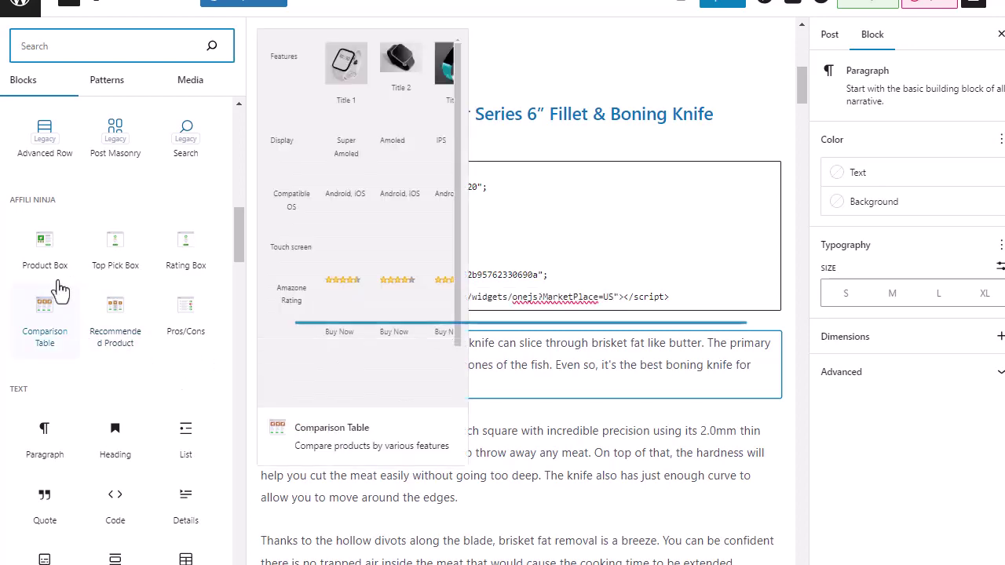
{"action": "left_click", "coordinate": [115, 246]}
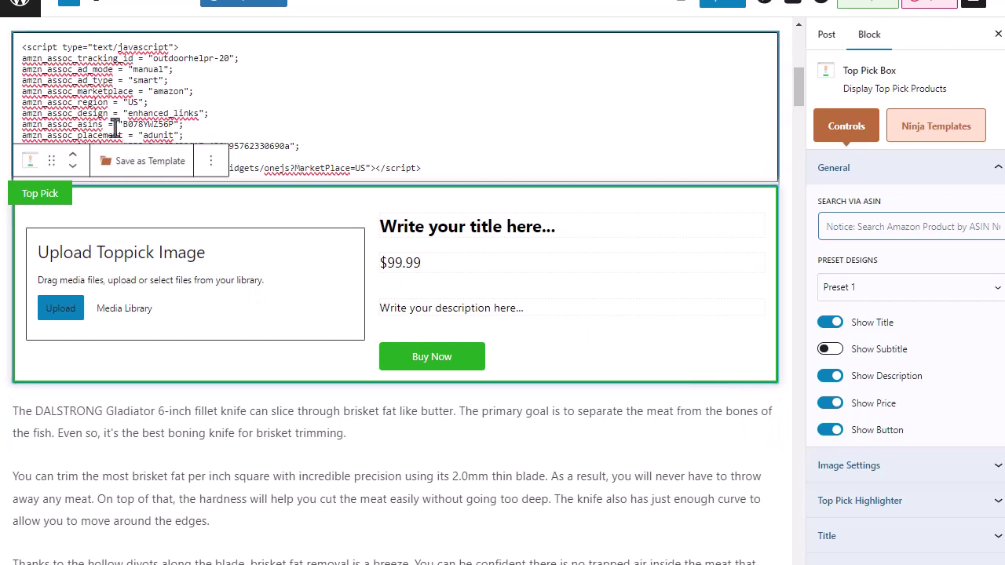
{"action": "left_click", "coordinate": [252, 83]}
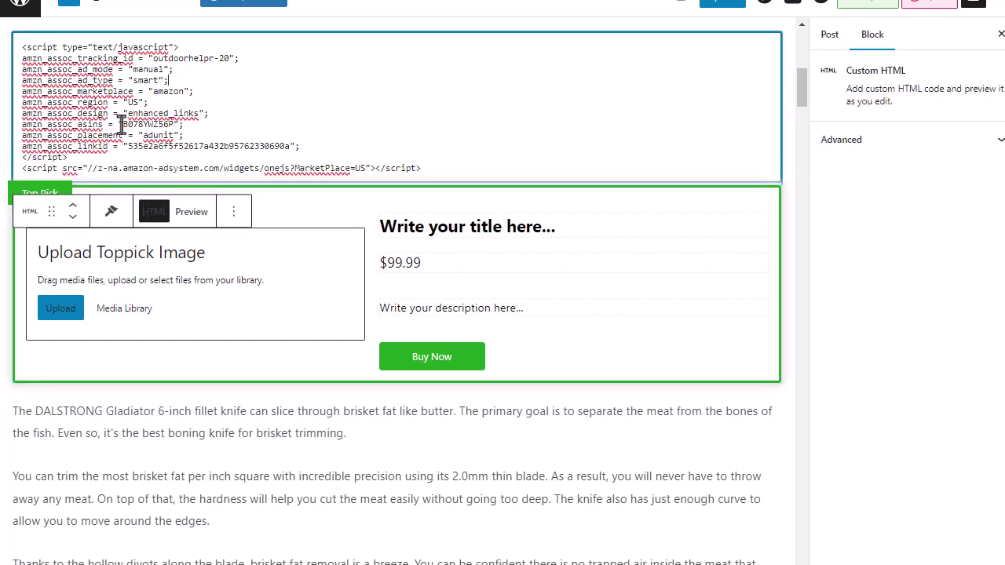
{"action": "left_click_drag", "start_coordinate": [121, 124], "coordinate": [174, 126]}
{"action": "key", "text": "ctrl+c"}
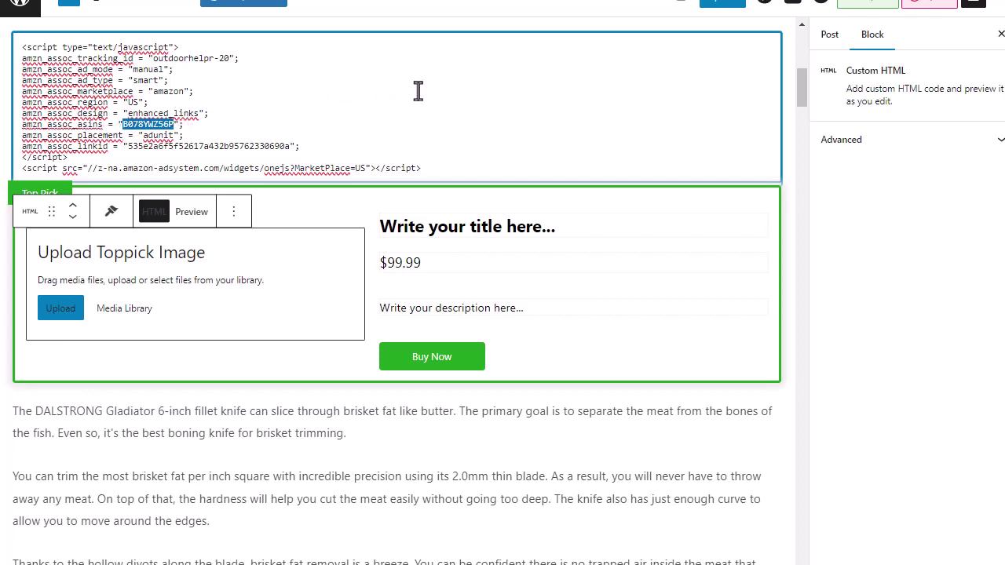
- Import the Dalstrong fillet knife by pasting ASIN B078YWZ56P into the Top Pick Box's Search via ASIN field
{"action": "left_click", "coordinate": [681, 213]}
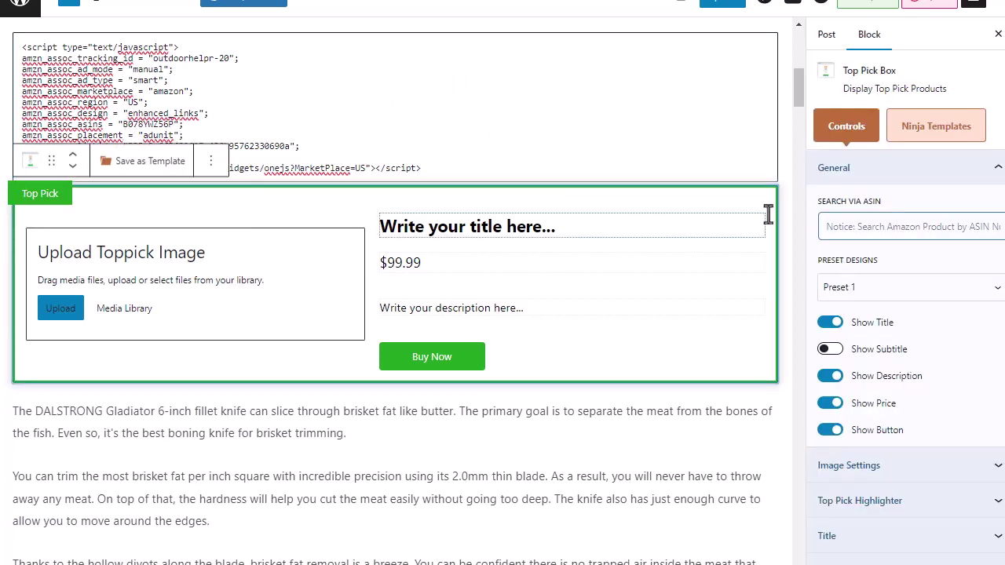
{"action": "left_click", "coordinate": [848, 227]}
{"action": "key", "text": "ctrl+v"}
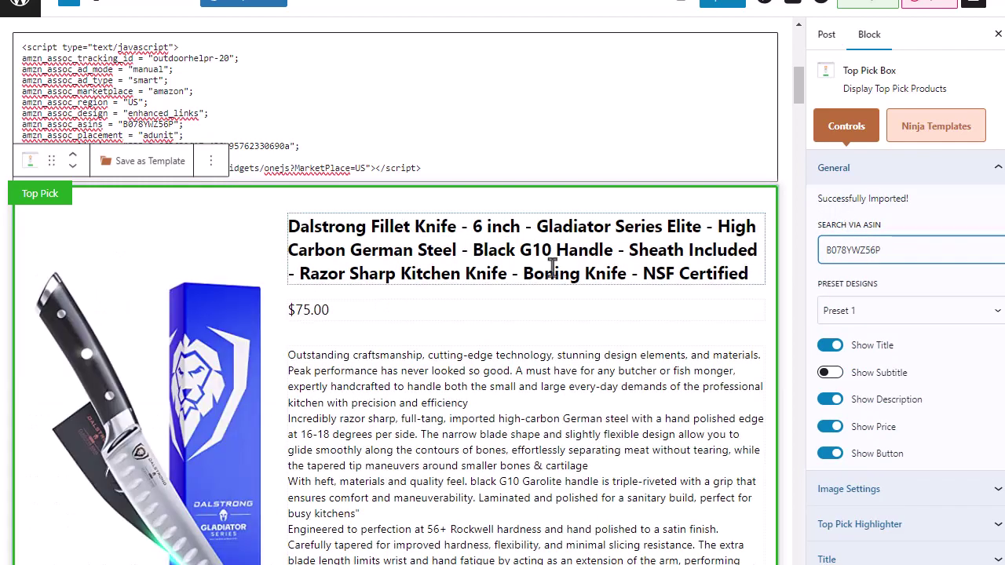
{"action": "scroll", "coordinate": [547, 282], "scroll_direction": "down", "scroll_amount": 2}
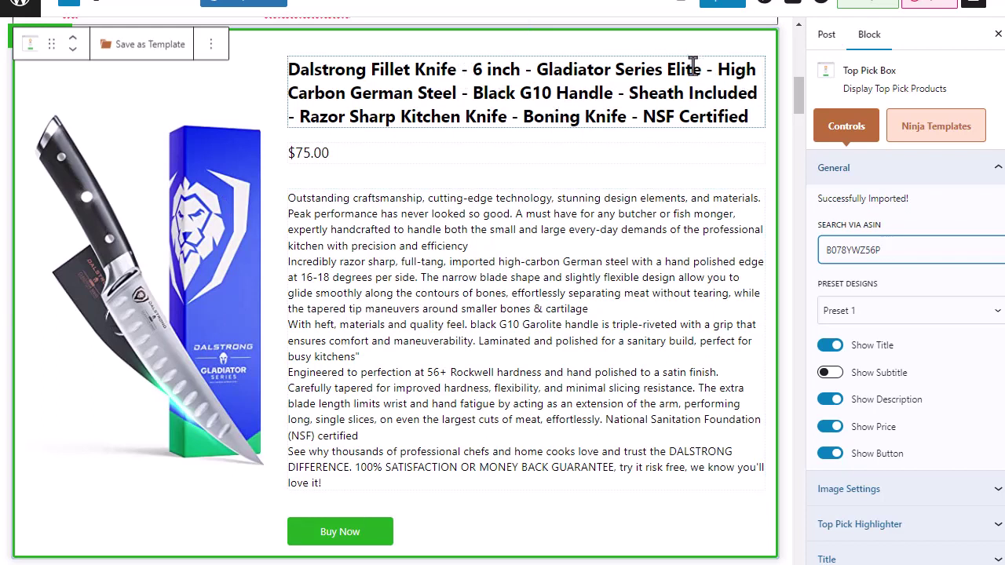
- Cut the title after 'Gladiator Series Elite' and trim the description to its first paragraph
{"action": "left_click_drag", "start_coordinate": [698, 69], "coordinate": [756, 115]}
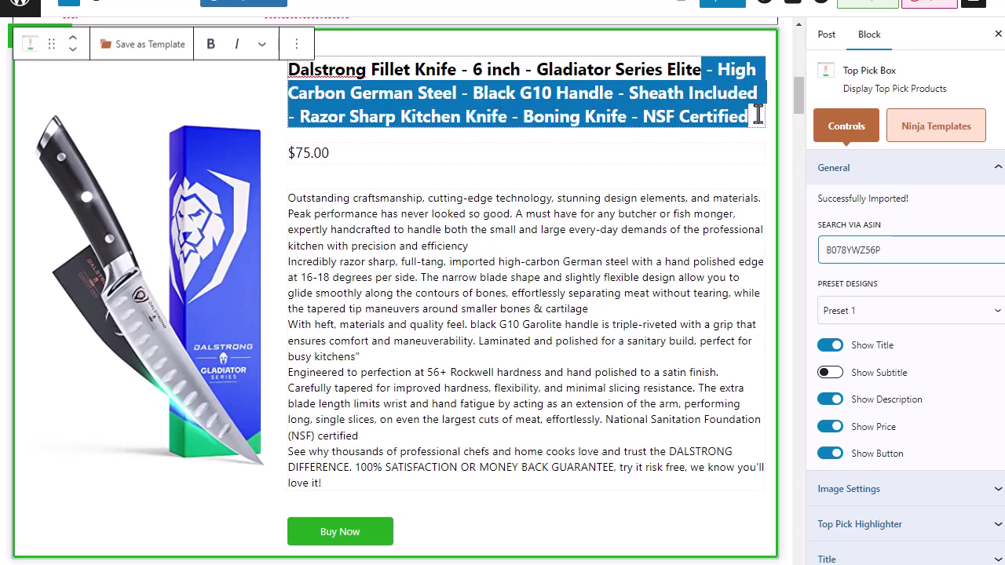
{"action": "key", "text": "BackSpace"}
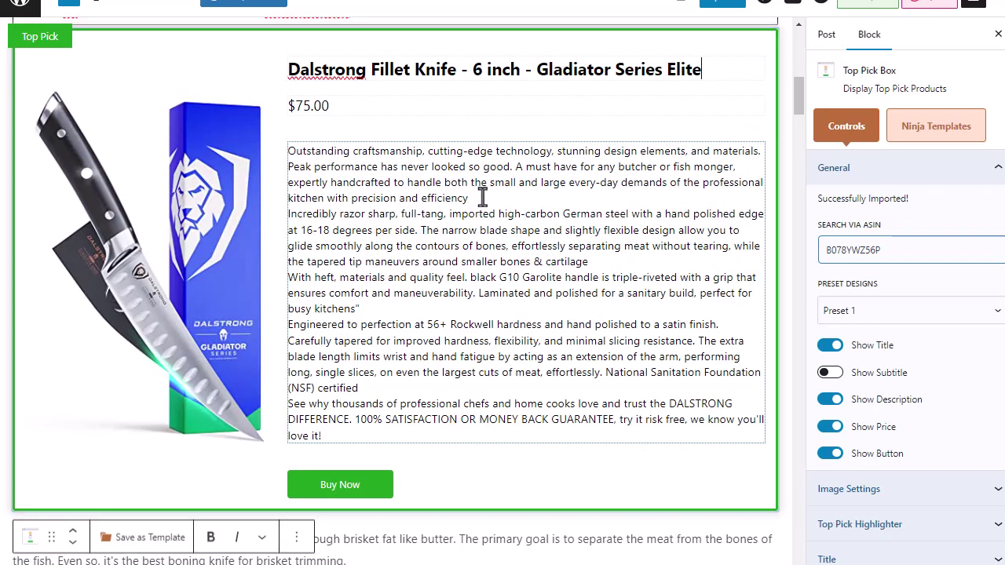
{"action": "left_click_drag", "start_coordinate": [482, 197], "coordinate": [552, 422]}
{"action": "key", "text": "shift+Down"}
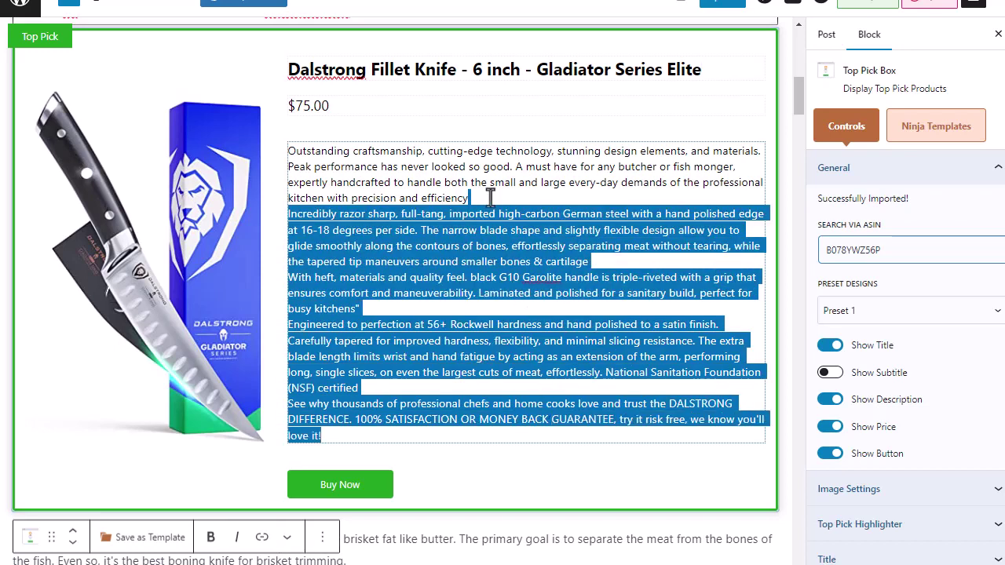
{"action": "key", "text": "BackSpace"}
- Turn off Show Price so the $75.00 price is hidden
{"action": "scroll", "coordinate": [471, 258], "scroll_direction": "up", "scroll_amount": 2}
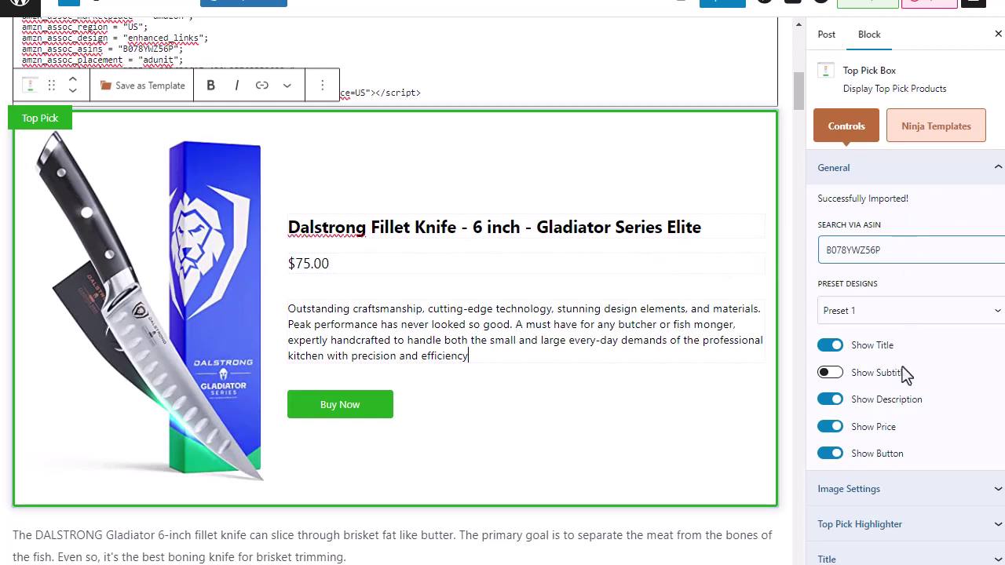
{"action": "scroll", "coordinate": [895, 307], "scroll_direction": "down", "scroll_amount": 2}
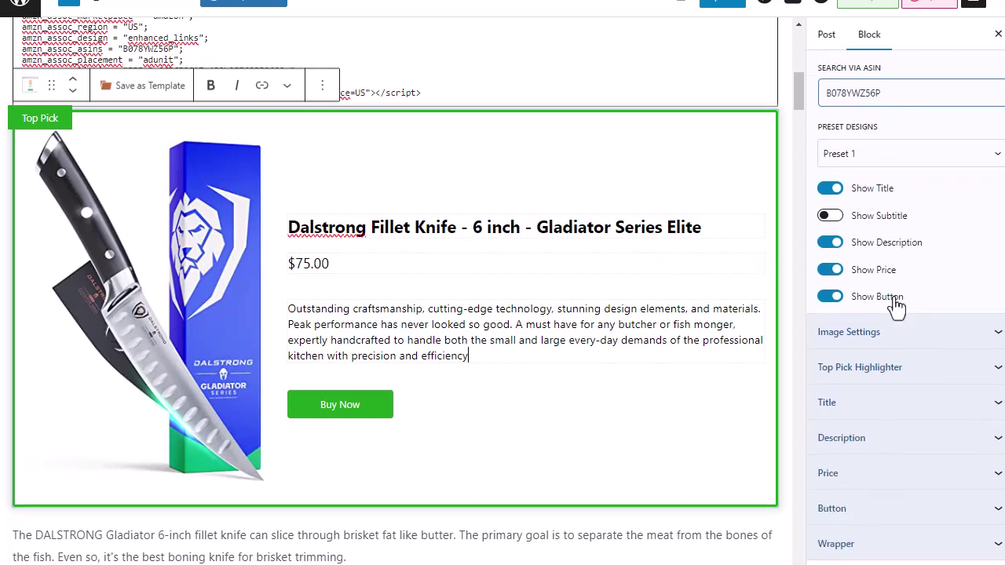
{"action": "left_click", "coordinate": [832, 271]}
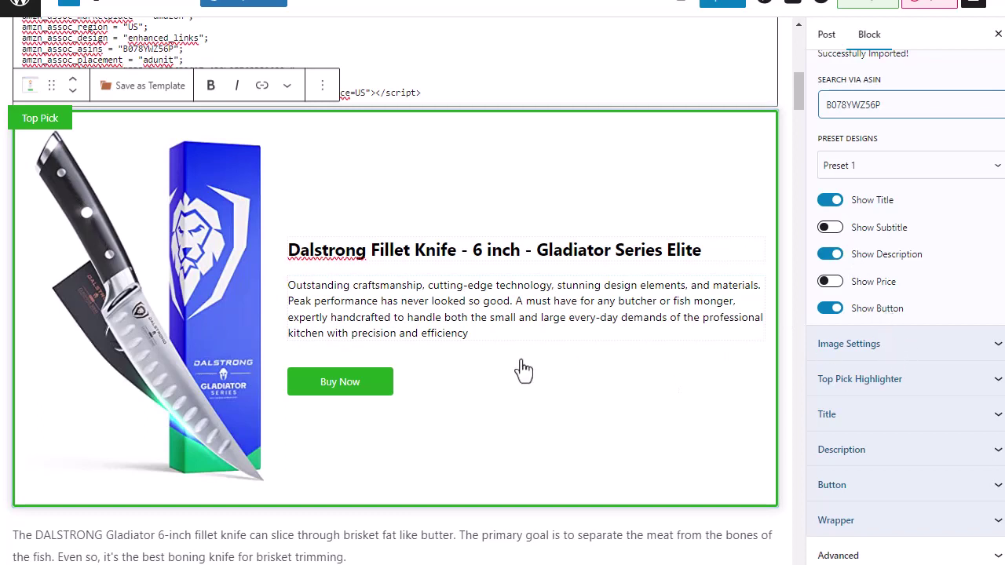
- Narrow the product image to about 297 px in the image settings
{"action": "left_click", "coordinate": [904, 353]}
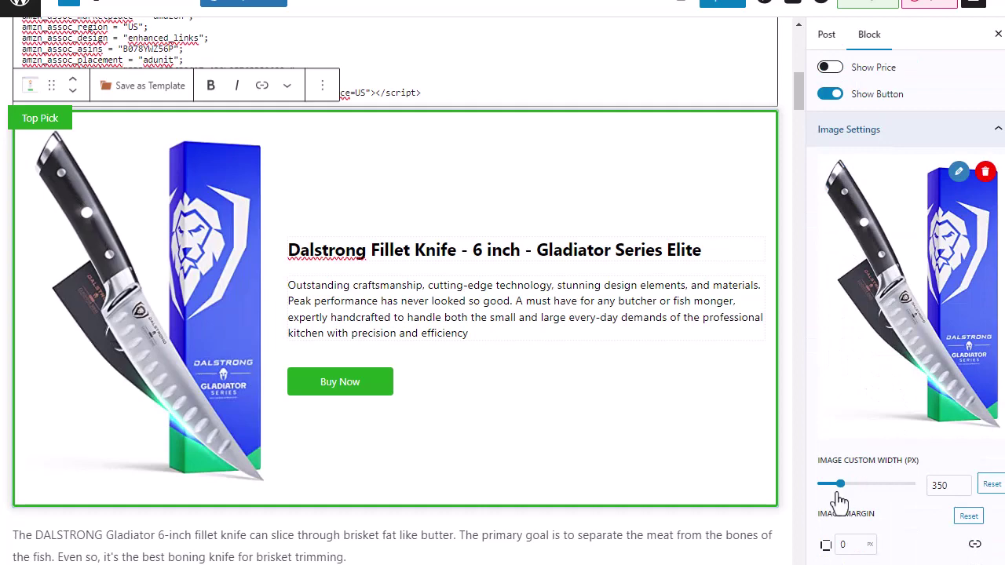
{"action": "mouse_move", "coordinate": [842, 494]}
{"action": "left_click_drag", "start_coordinate": [843, 493], "coordinate": [837, 493]}
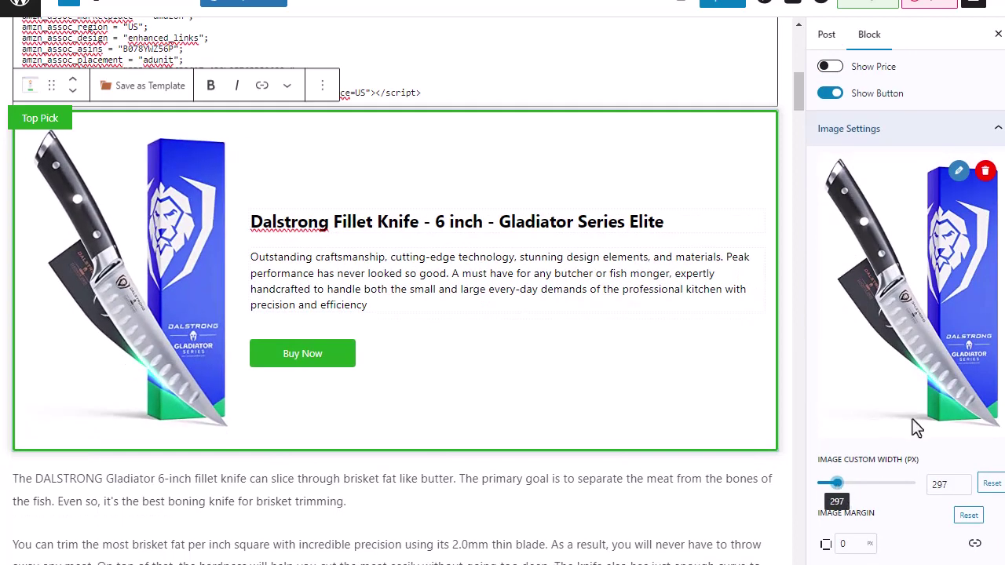
{"action": "scroll", "coordinate": [913, 427], "scroll_direction": "down", "scroll_amount": 3}
- Set the Top Pick Highlighter background colour to blue
{"action": "left_click", "coordinate": [898, 383]}
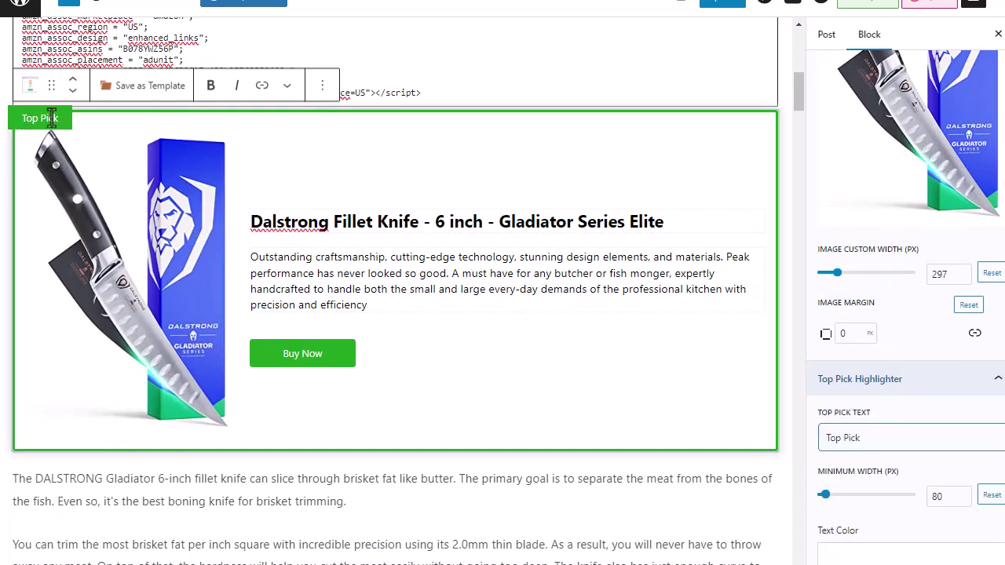
{"action": "scroll", "coordinate": [922, 437], "scroll_direction": "down", "scroll_amount": 3}
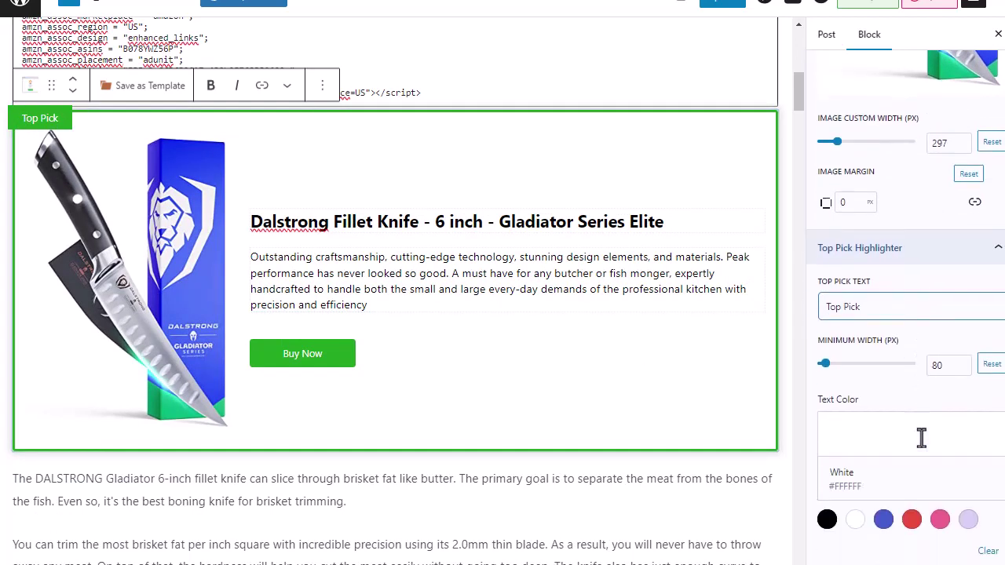
{"action": "scroll", "coordinate": [922, 438], "scroll_direction": "down", "scroll_amount": 1}
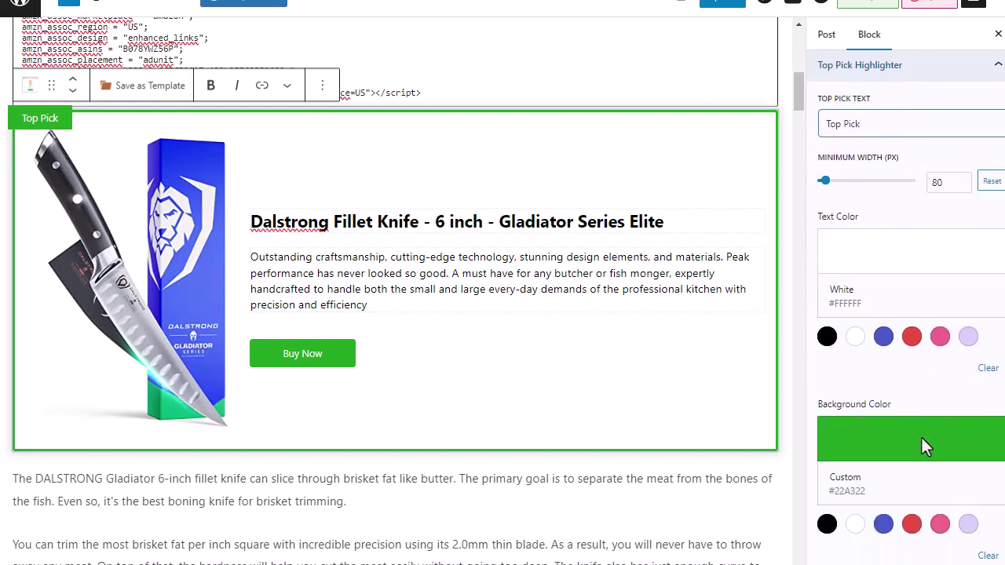
{"action": "scroll", "coordinate": [883, 369], "scroll_direction": "down", "scroll_amount": 2}
{"action": "left_click", "coordinate": [884, 367]}
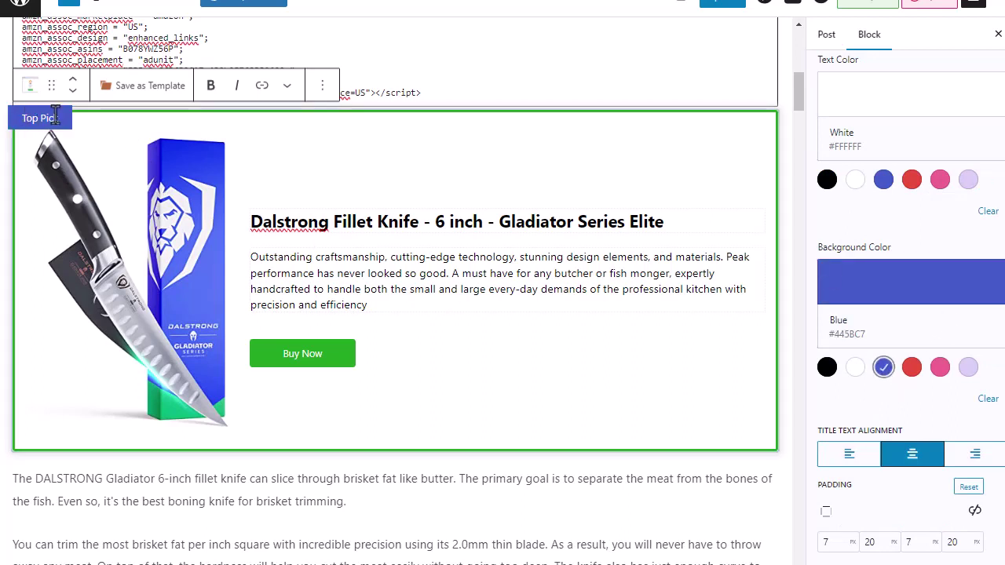
{"action": "scroll", "coordinate": [916, 377], "scroll_direction": "down", "scroll_amount": 3}
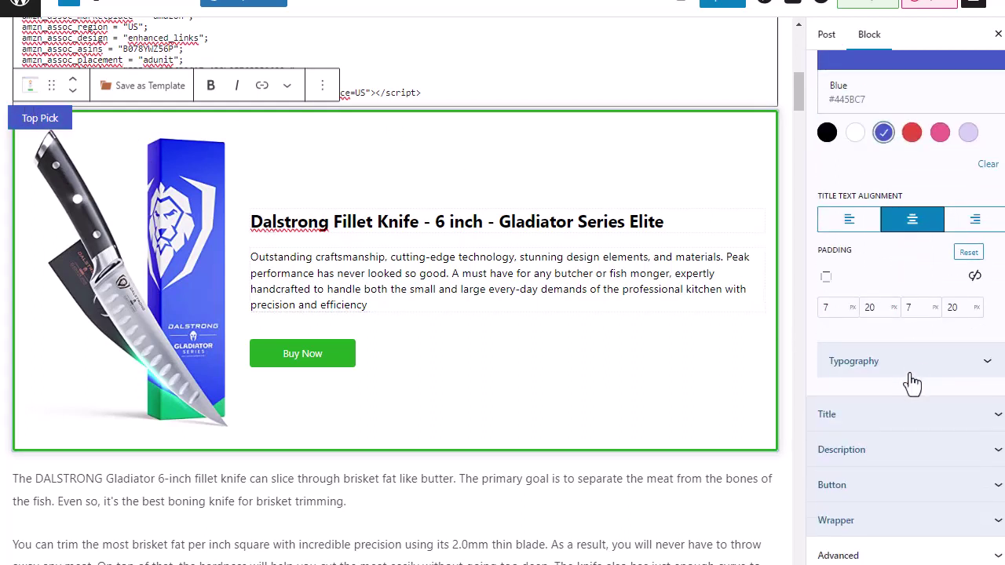
- Give the Top Pick label 17 px text size and Bold font weight
{"action": "left_click", "coordinate": [910, 381]}
{"action": "left_click_drag", "start_coordinate": [876, 294], "coordinate": [769, 298]}
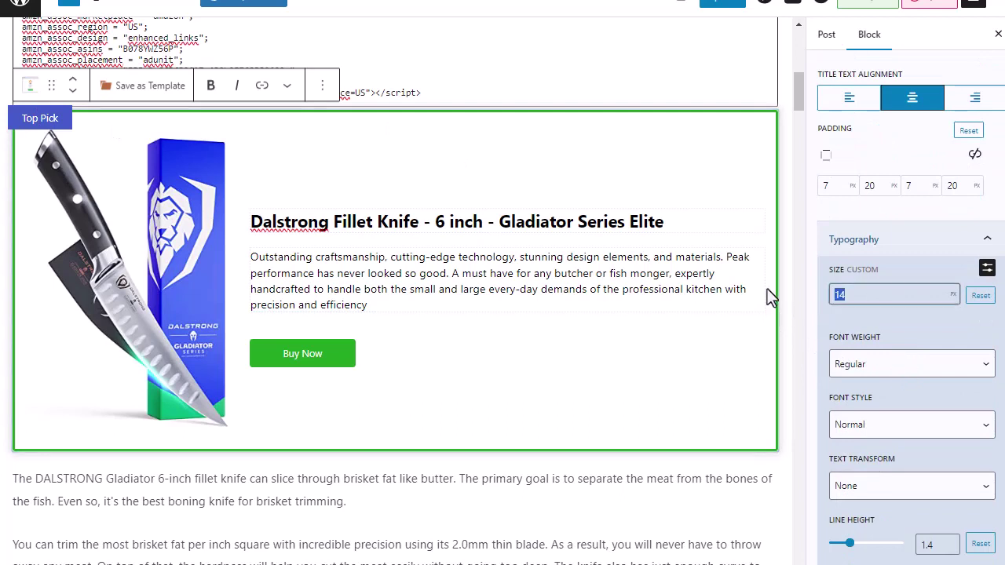
{"action": "type", "text": "17"}
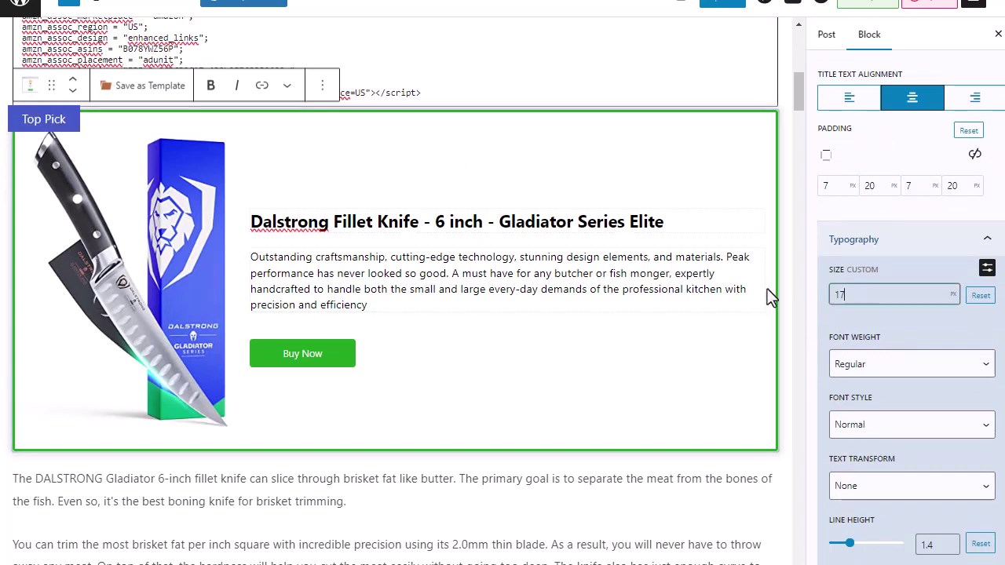
{"action": "left_click", "coordinate": [892, 366]}
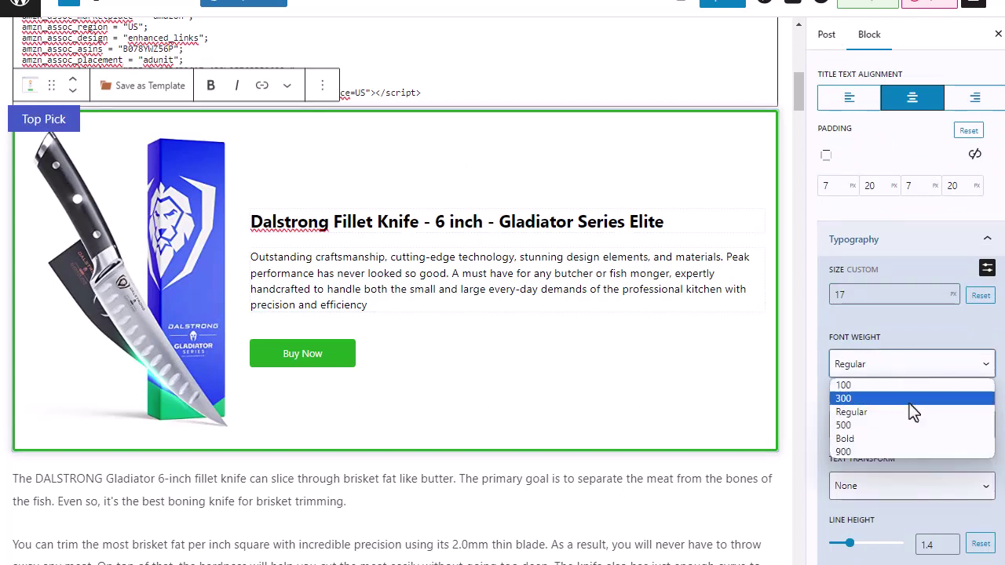
{"action": "left_click", "coordinate": [891, 438]}
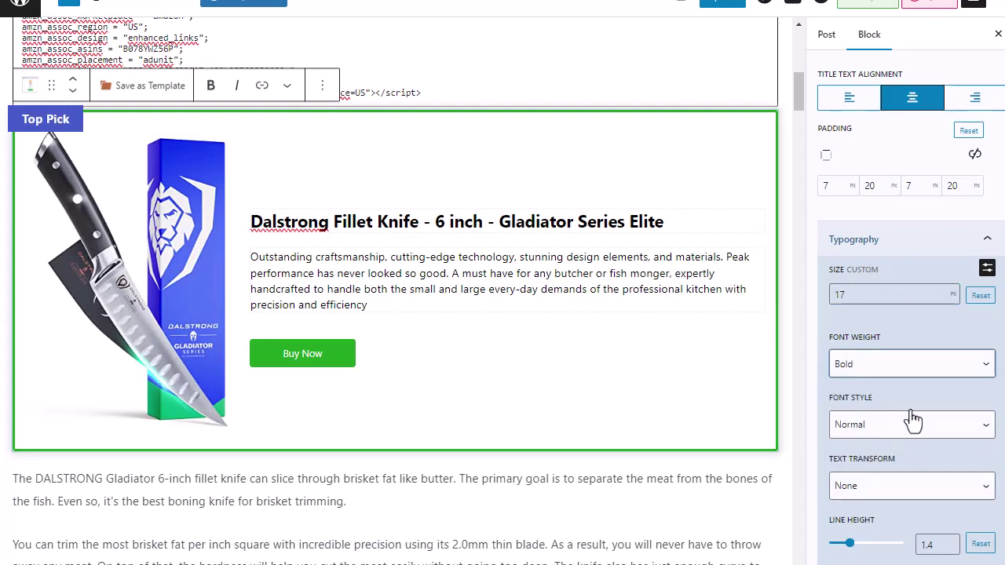
{"action": "scroll", "coordinate": [917, 419], "scroll_direction": "down", "scroll_amount": 1}
{"action": "scroll", "coordinate": [917, 418], "scroll_direction": "down", "scroll_amount": 3}
- Enable Title Link so the knife title links to its Amazon page
{"action": "left_click", "coordinate": [916, 416]}
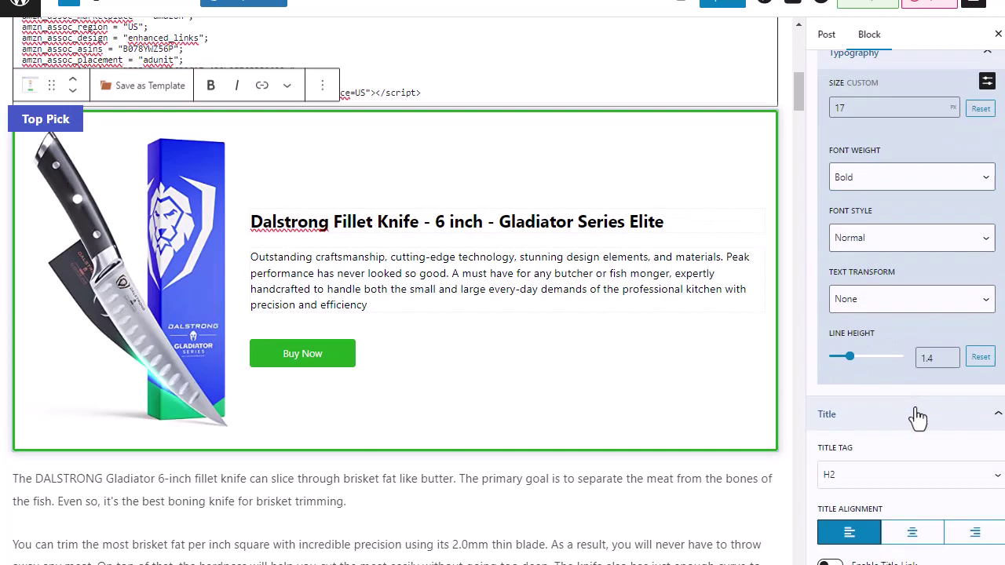
{"action": "scroll", "coordinate": [917, 418], "scroll_direction": "down", "scroll_amount": 3}
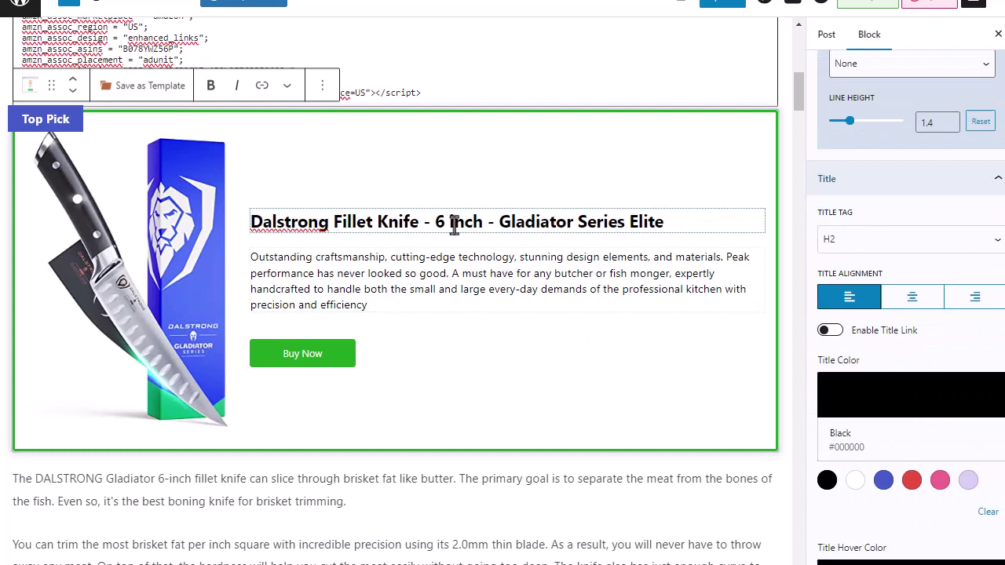
{"action": "scroll", "coordinate": [851, 292], "scroll_direction": "down", "scroll_amount": 1}
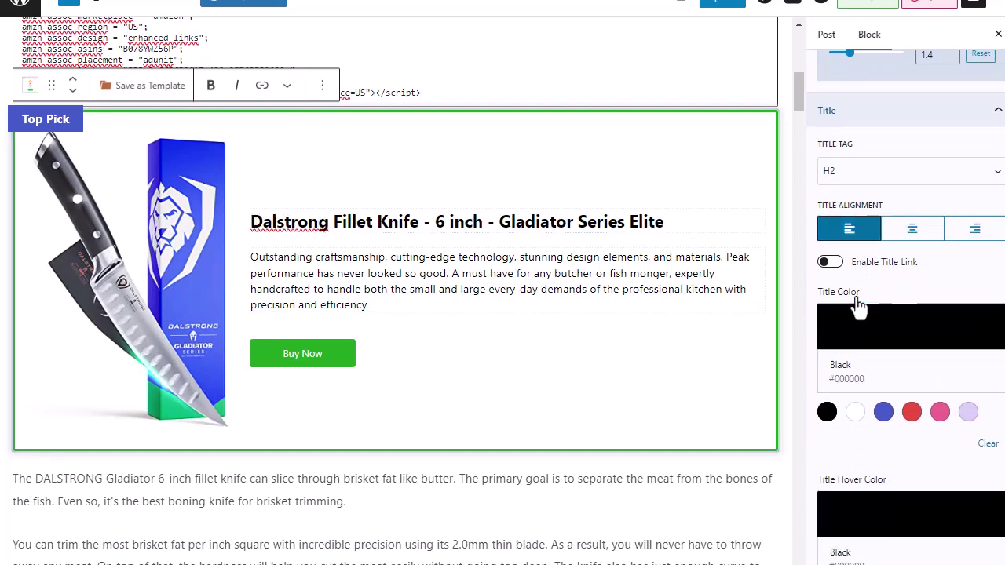
{"action": "left_click", "coordinate": [834, 253]}
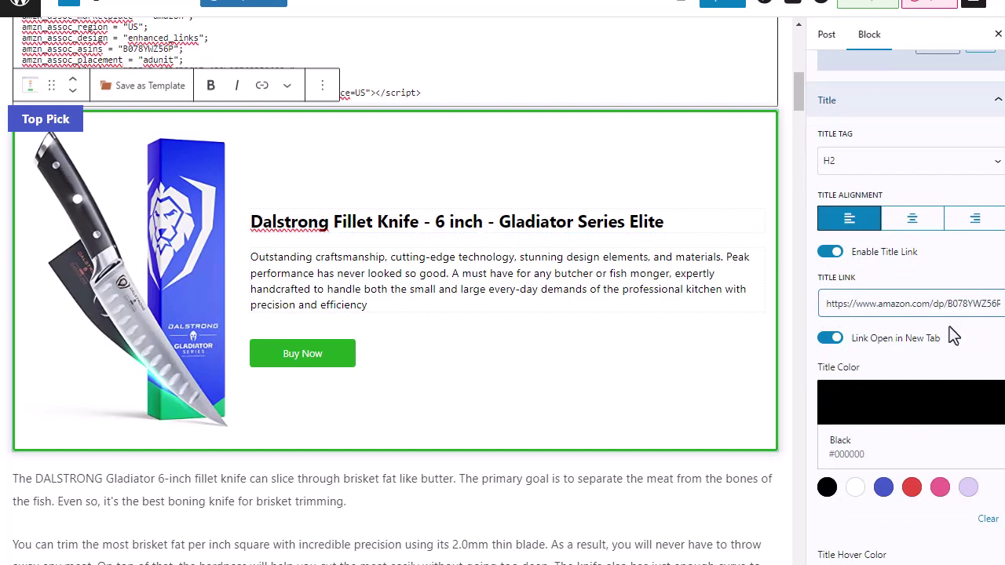
{"action": "scroll", "coordinate": [942, 361], "scroll_direction": "down", "scroll_amount": 5}
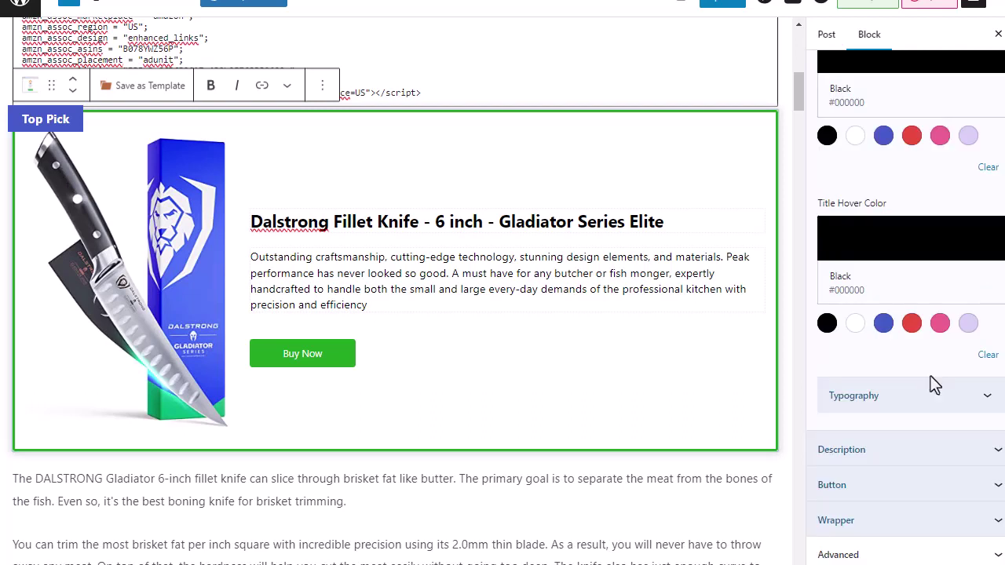
- Change the product button's colour to orange
{"action": "left_click", "coordinate": [867, 485]}
{"action": "scroll", "coordinate": [903, 455], "scroll_direction": "down", "scroll_amount": 4}
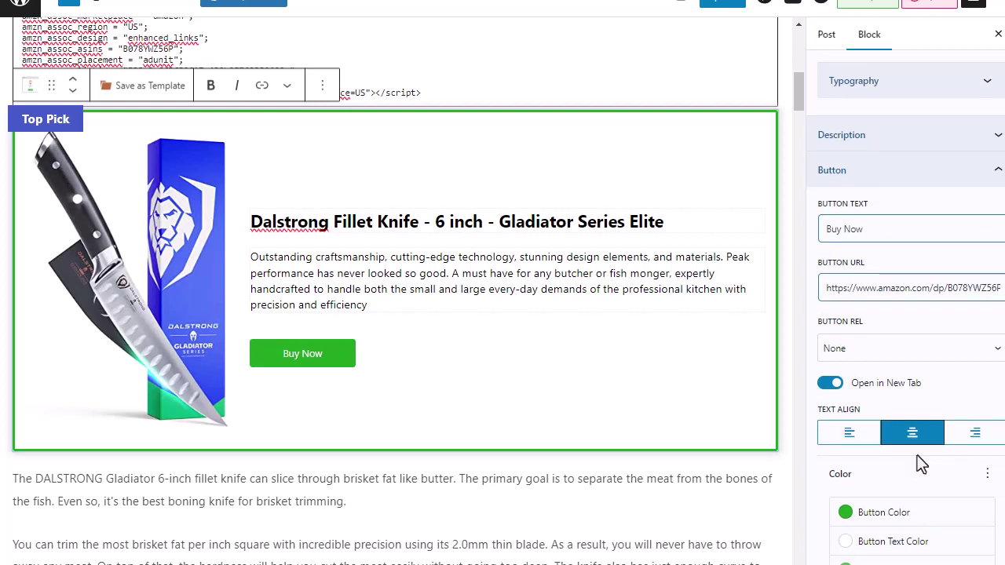
{"action": "scroll", "coordinate": [919, 464], "scroll_direction": "down", "scroll_amount": 3}
{"action": "left_click", "coordinate": [846, 280]}
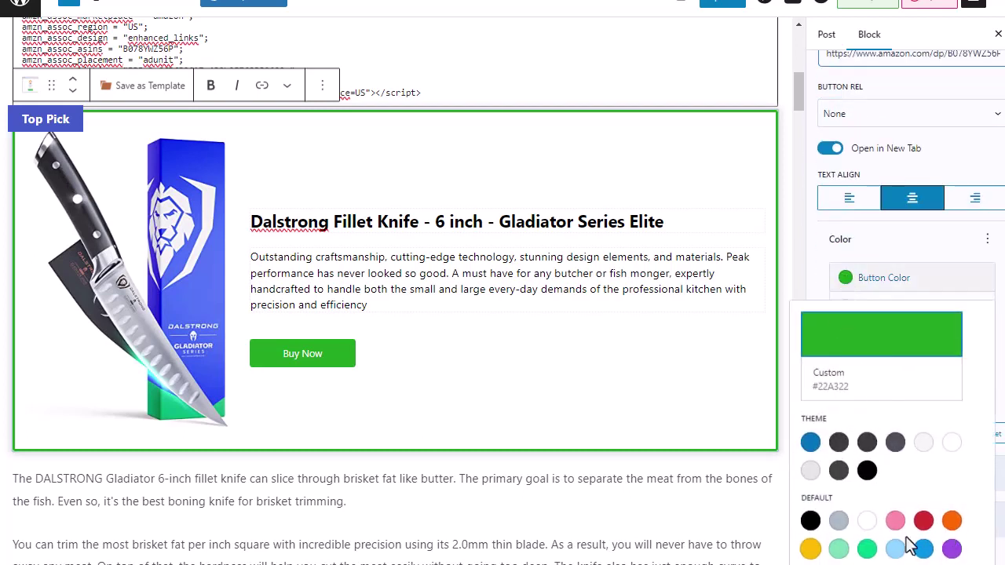
{"action": "left_click", "coordinate": [952, 520]}
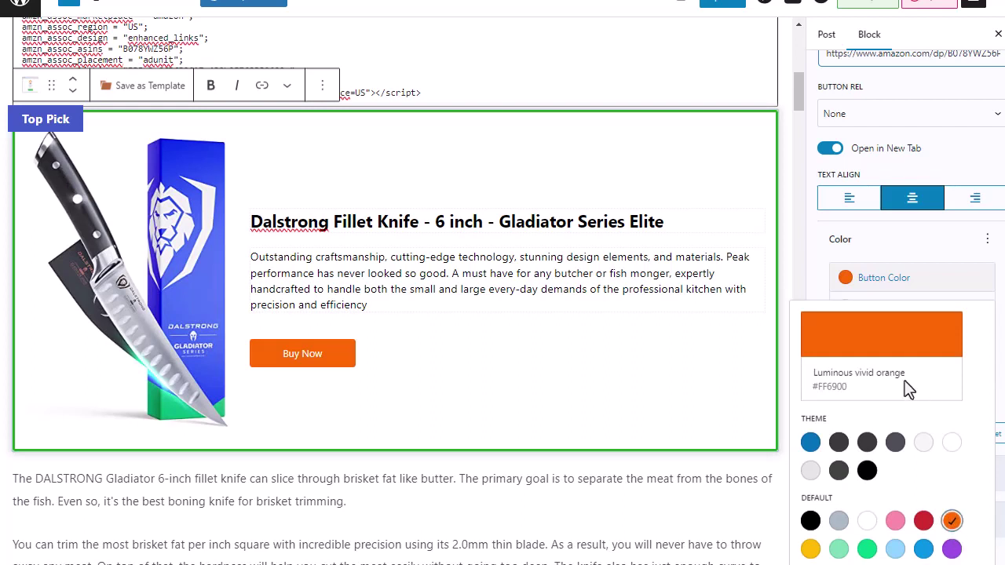
{"action": "left_click", "coordinate": [915, 157]}
- Replace the Buy Now button text with 'Check Price On Amazon'
{"action": "scroll", "coordinate": [903, 117], "scroll_direction": "up", "scroll_amount": 1}
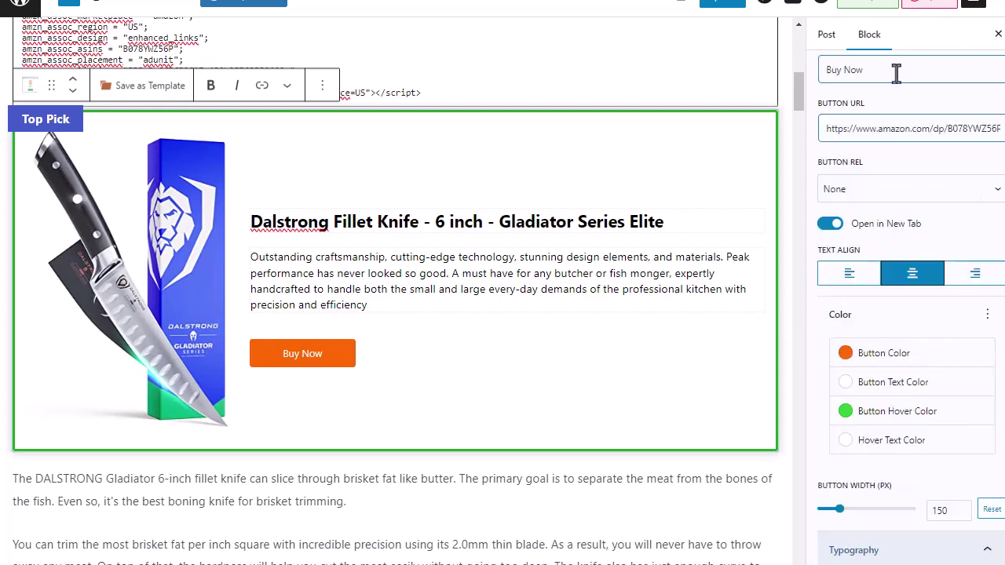
{"action": "left_click_drag", "start_coordinate": [896, 72], "coordinate": [779, 75]}
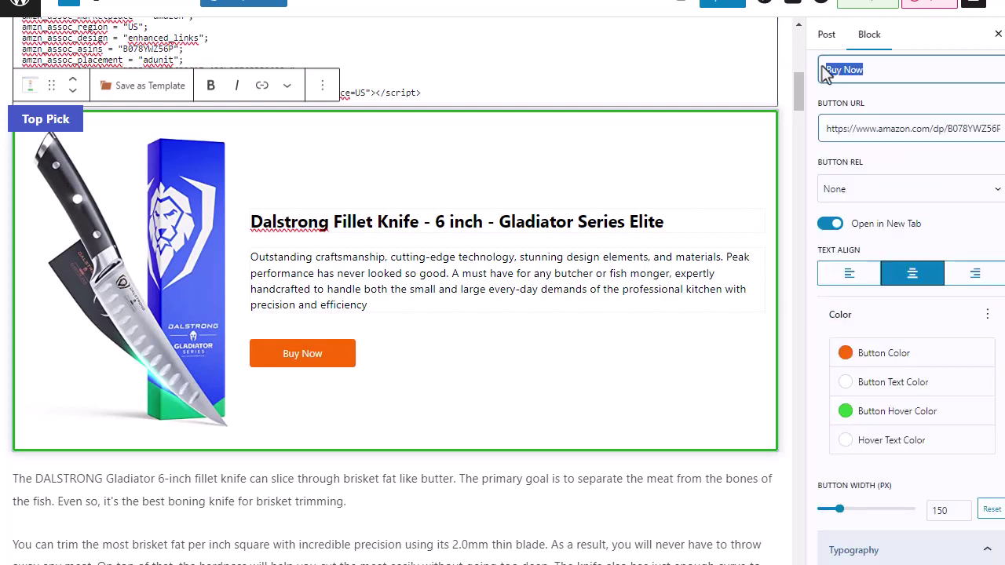
{"action": "type", "text": "Check"}
{"action": "left_click", "coordinate": [903, 110]}
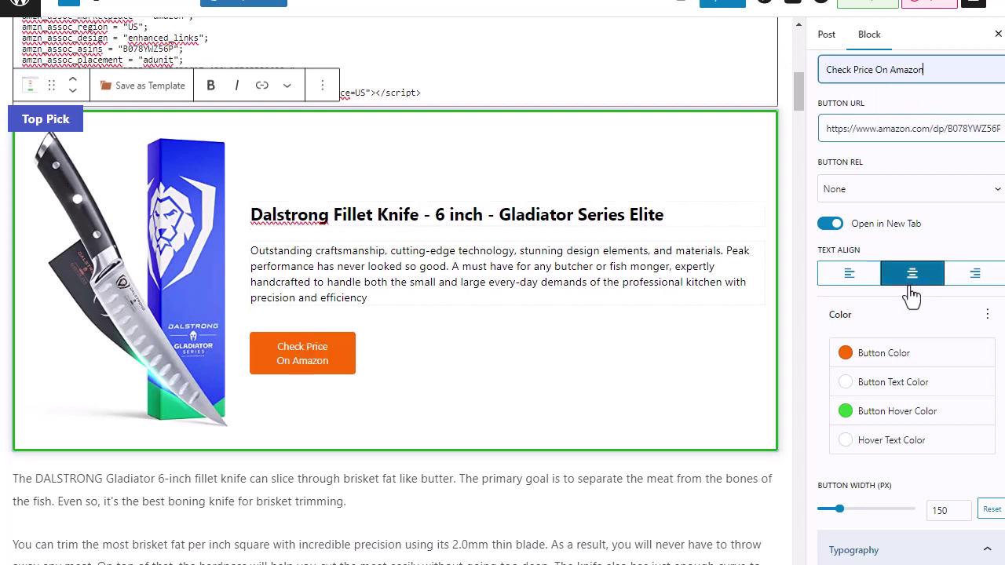
- Set the button text size to 16 and make it bold
{"action": "scroll", "coordinate": [909, 301], "scroll_direction": "down", "scroll_amount": 4}
{"action": "scroll", "coordinate": [854, 241], "scroll_direction": "down", "scroll_amount": 2}
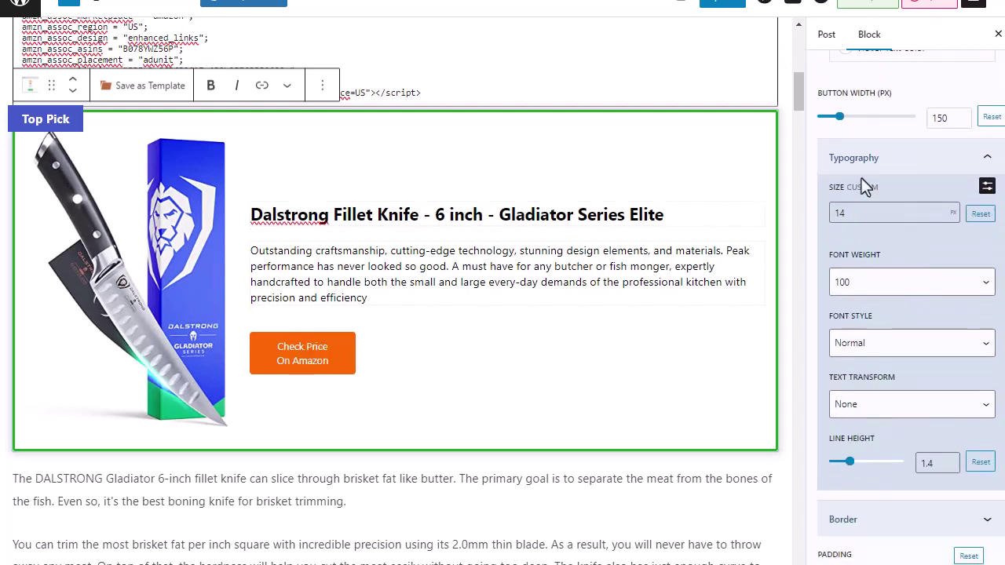
{"action": "left_click_drag", "start_coordinate": [855, 210], "coordinate": [787, 219]}
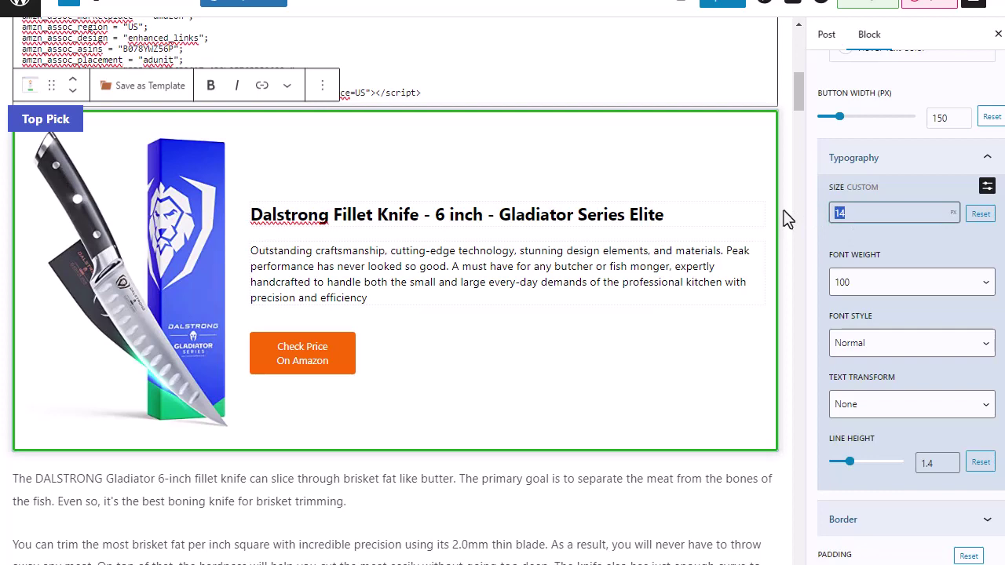
{"action": "type", "text": "16"}
{"action": "scroll", "coordinate": [788, 219], "scroll_direction": "down", "scroll_amount": 3}
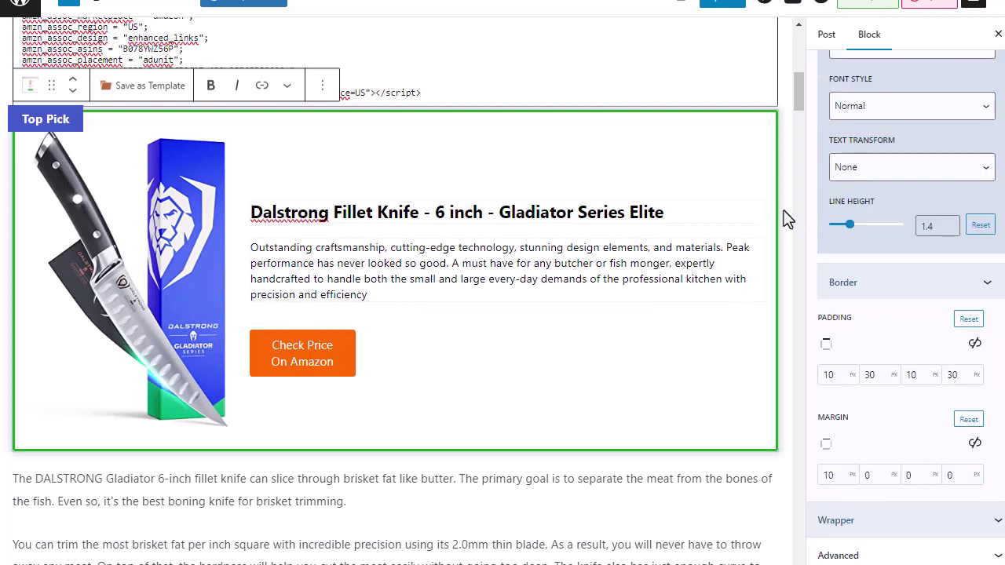
{"action": "scroll", "coordinate": [788, 219], "scroll_direction": "up", "scroll_amount": 2}
{"action": "left_click", "coordinate": [895, 213]}
{"action": "left_click", "coordinate": [886, 281]}
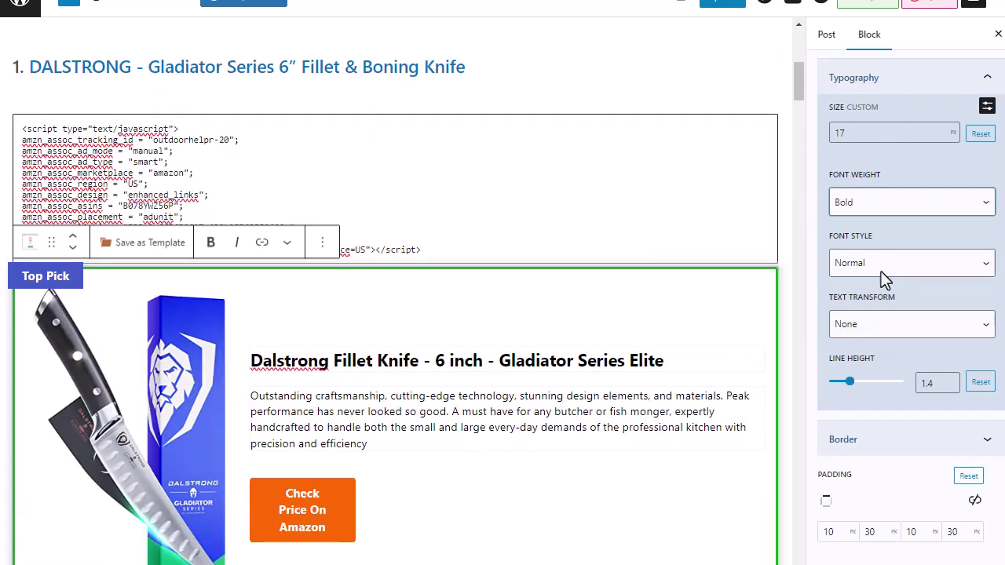
- Widen the button to 270 px
{"action": "scroll", "coordinate": [891, 287], "scroll_direction": "down", "scroll_amount": 1}
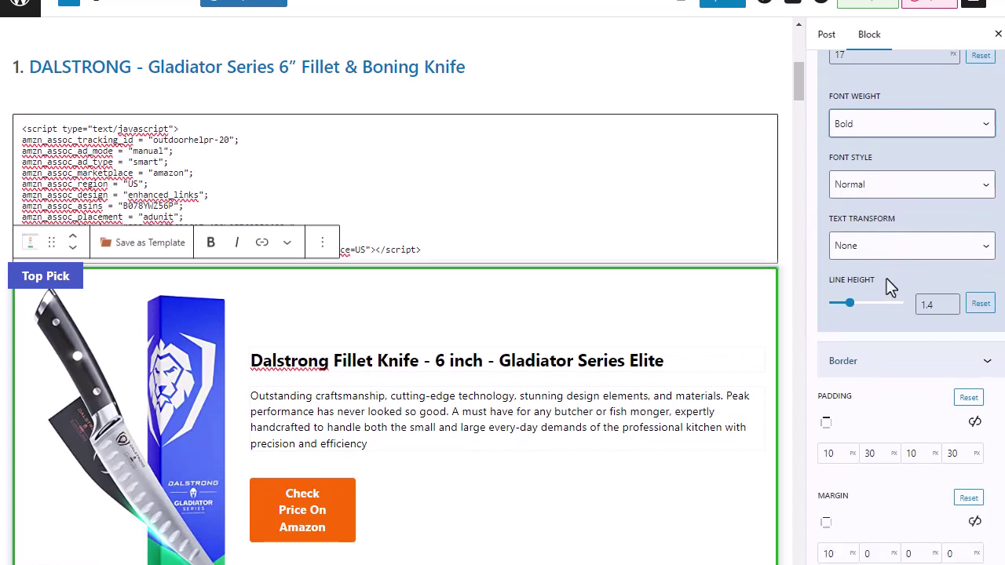
{"action": "scroll", "coordinate": [891, 287], "scroll_direction": "up", "scroll_amount": 4}
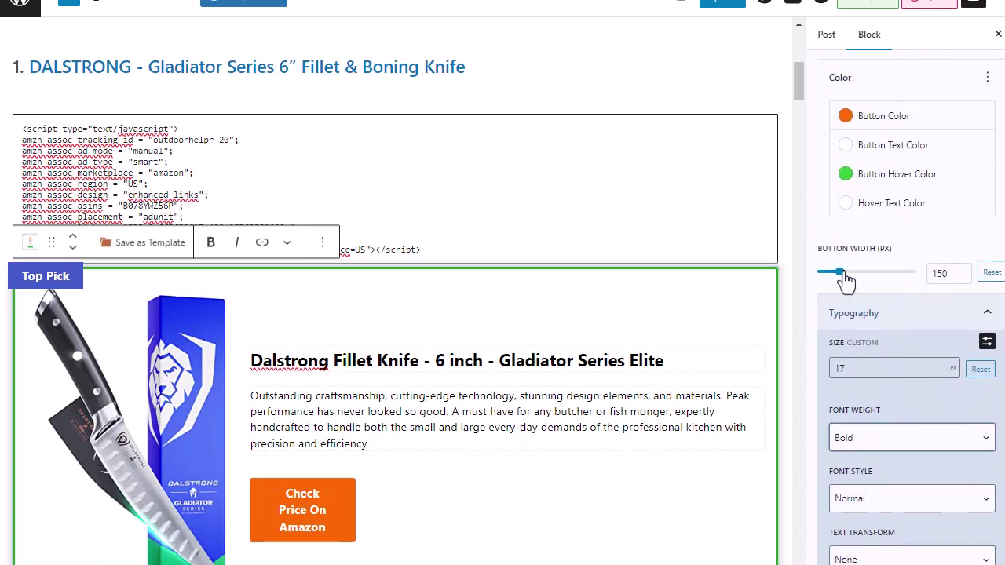
{"action": "left_click_drag", "start_coordinate": [839, 275], "coordinate": [867, 283]}
{"action": "scroll", "coordinate": [566, 291], "scroll_direction": "down", "scroll_amount": 2}
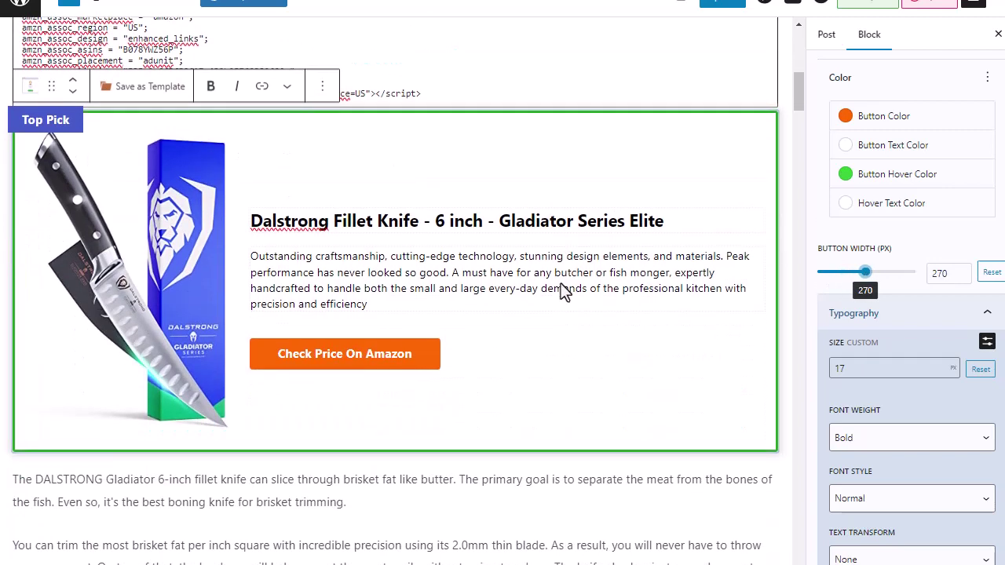
{"action": "scroll", "coordinate": [925, 359], "scroll_direction": "down", "scroll_amount": 5}
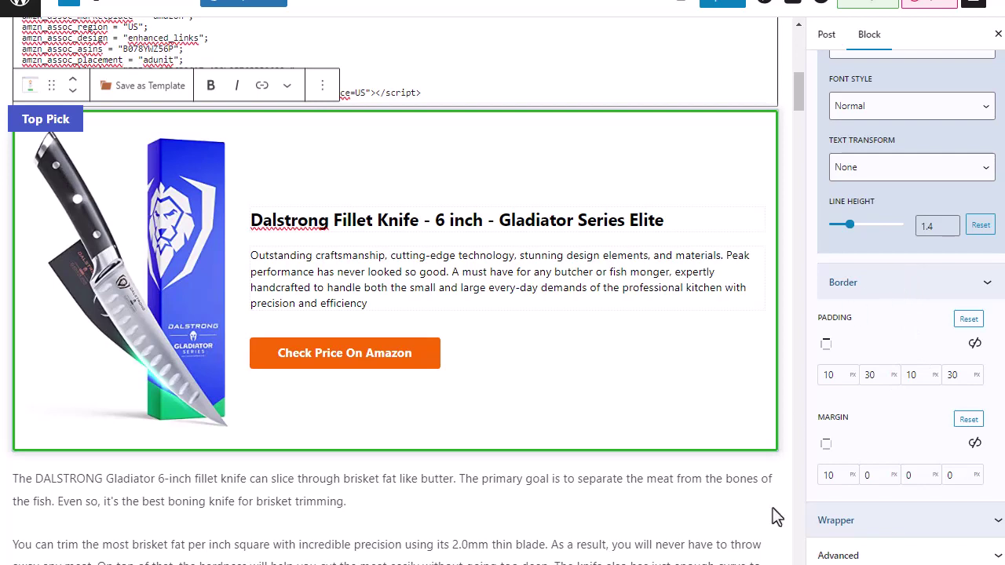
- Set the Wrapper border colour to Blue (#445BC7) to match the Top Pick label
{"action": "left_click", "coordinate": [929, 522]}
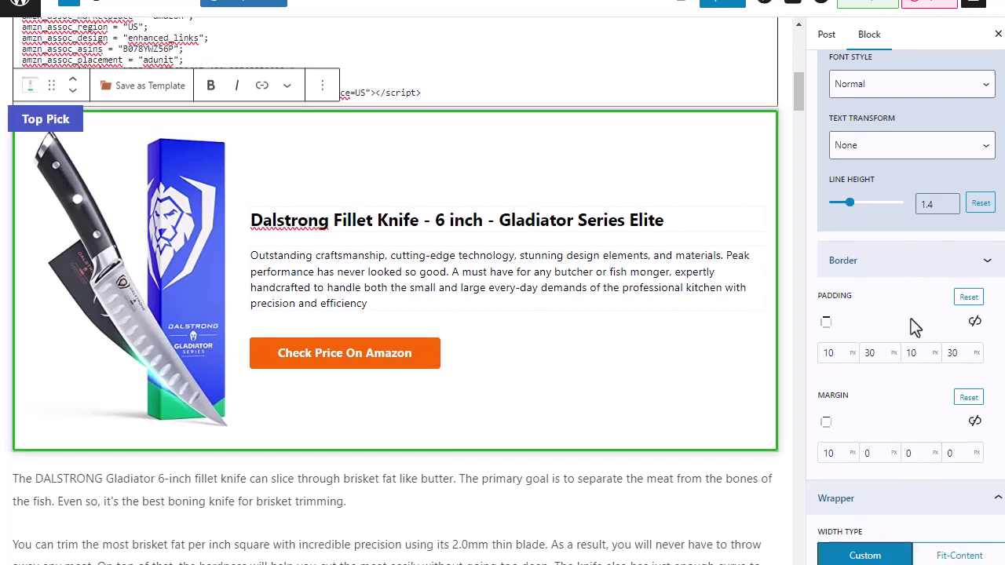
{"action": "scroll", "coordinate": [911, 329], "scroll_direction": "down", "scroll_amount": 7}
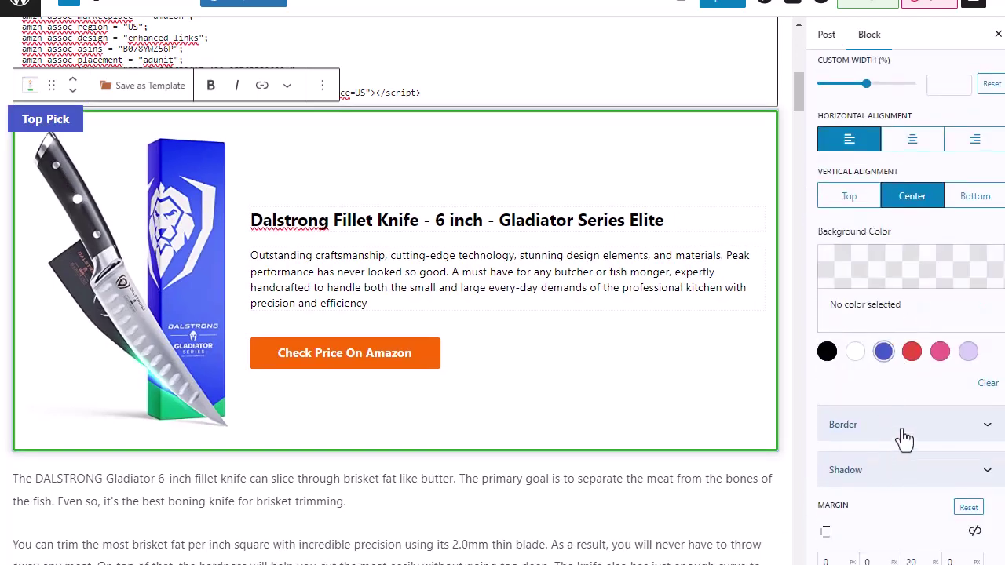
{"action": "left_click", "coordinate": [905, 425]}
{"action": "left_click", "coordinate": [896, 382]}
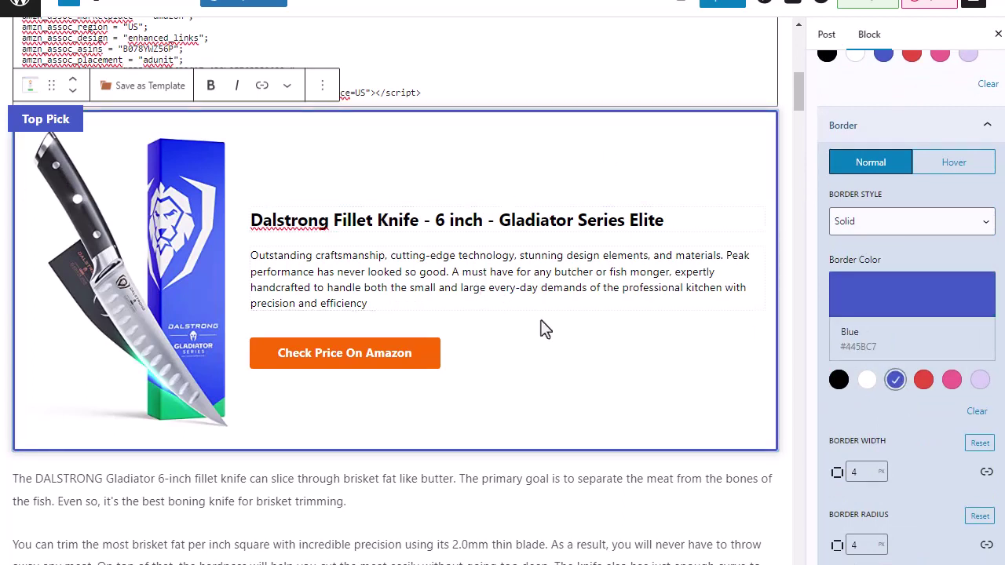
{"action": "scroll", "coordinate": [540, 325], "scroll_direction": "up", "scroll_amount": 3}
- Delete the Custom HTML Amazon ad script block and update the post
{"action": "left_click", "coordinate": [572, 209]}
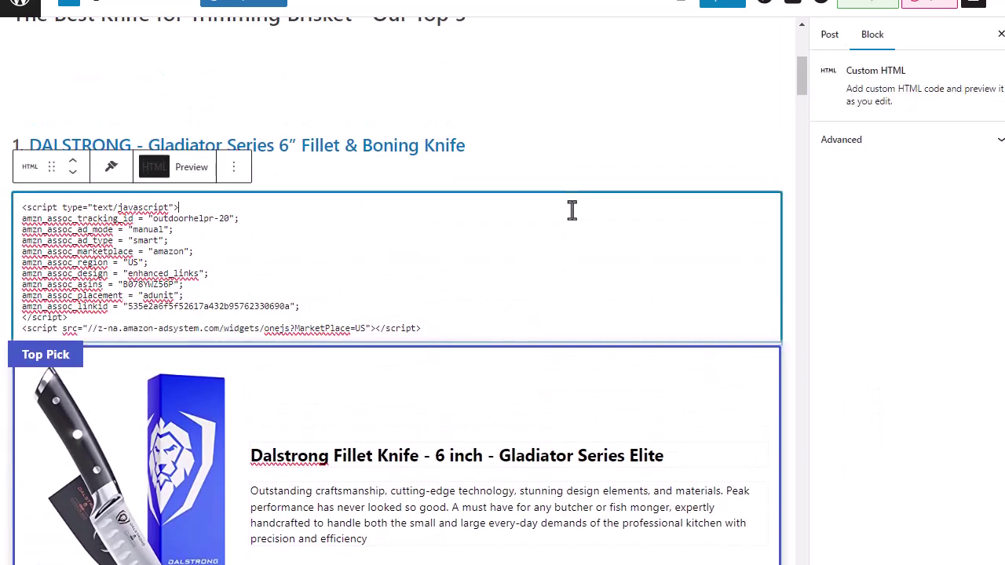
{"action": "left_click", "coordinate": [238, 172]}
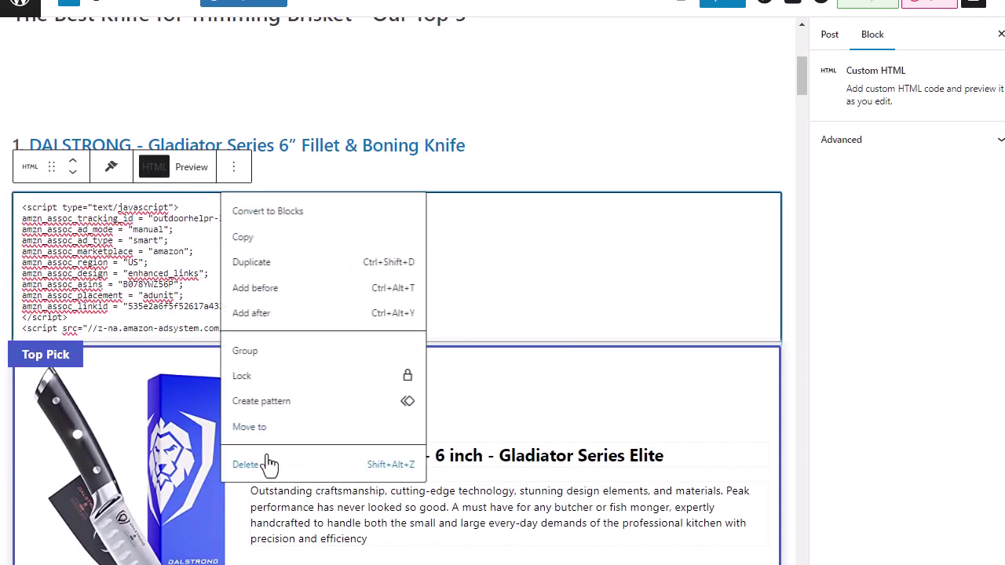
{"action": "left_click", "coordinate": [269, 462]}
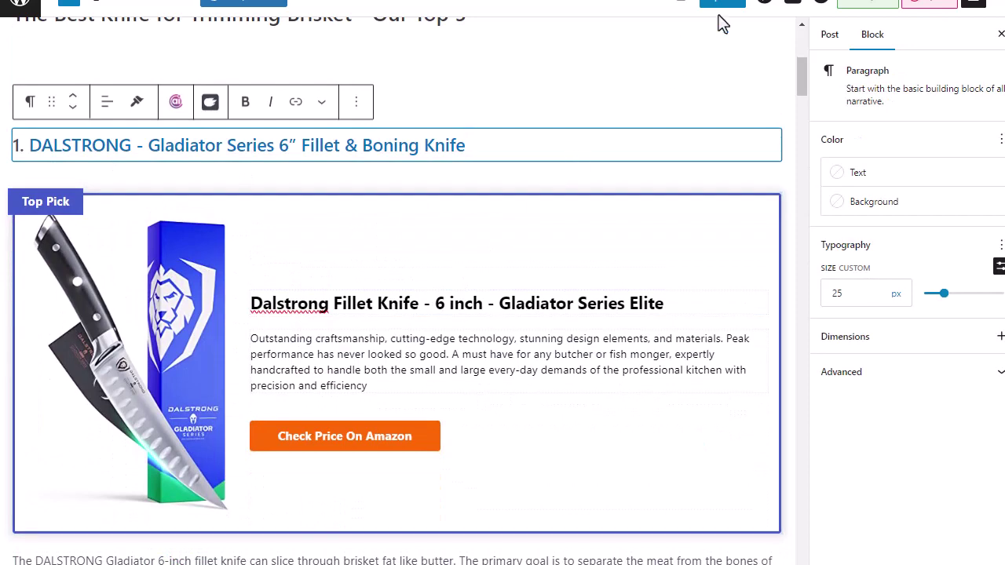
{"action": "left_click", "coordinate": [728, 5]}
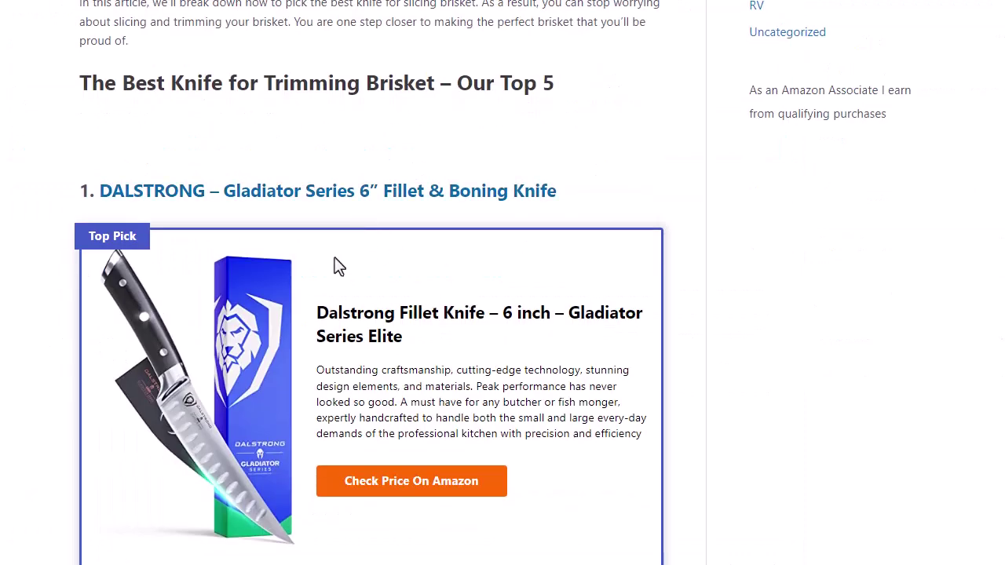
{"action": "scroll", "coordinate": [336, 265], "scroll_direction": "down", "scroll_amount": 2}
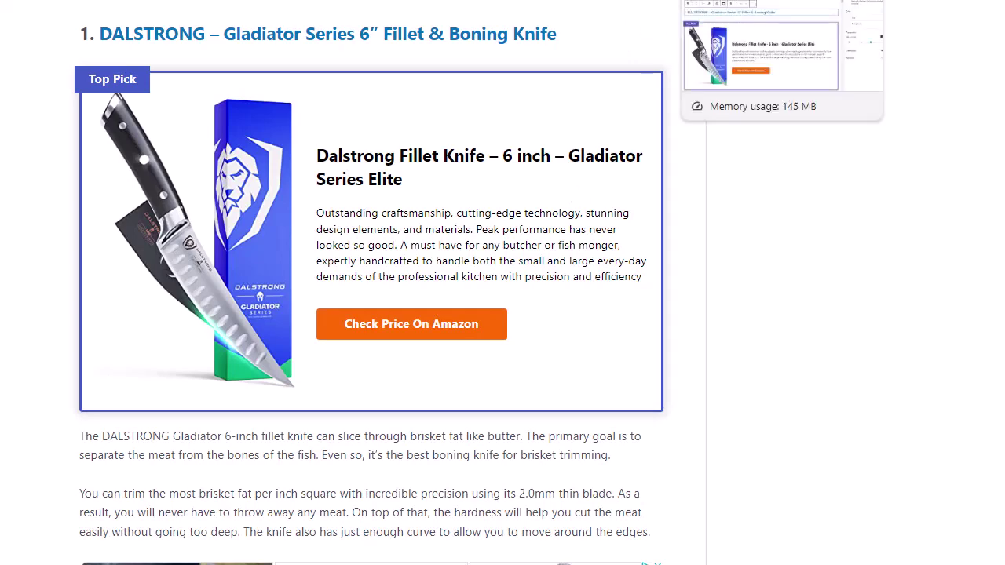
{"action": "scroll", "coordinate": [377, 119], "scroll_direction": "down", "scroll_amount": 4}
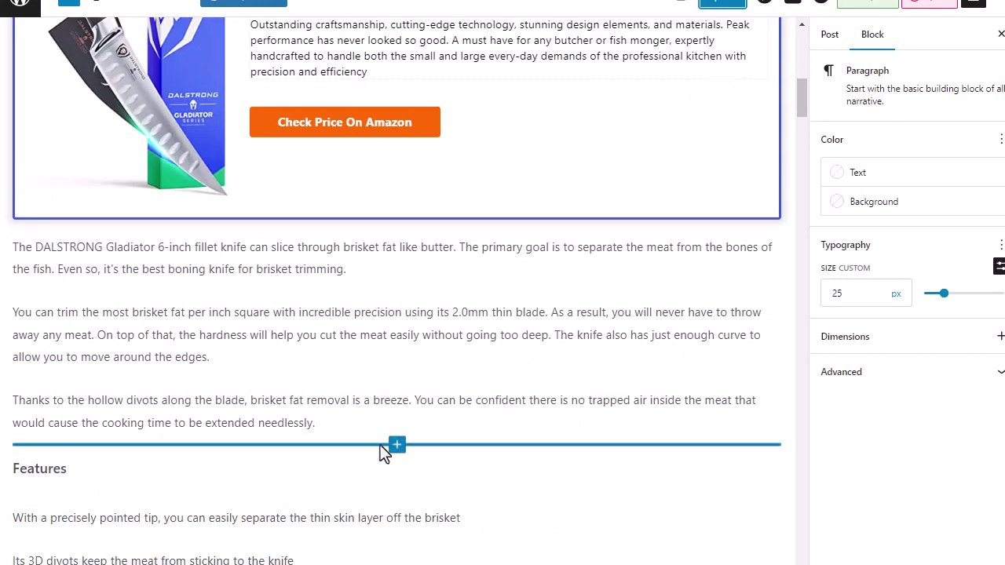
- Insert an Affili Ninja Product Box block from the full block library above the Features heading
{"action": "left_click", "coordinate": [396, 445]}
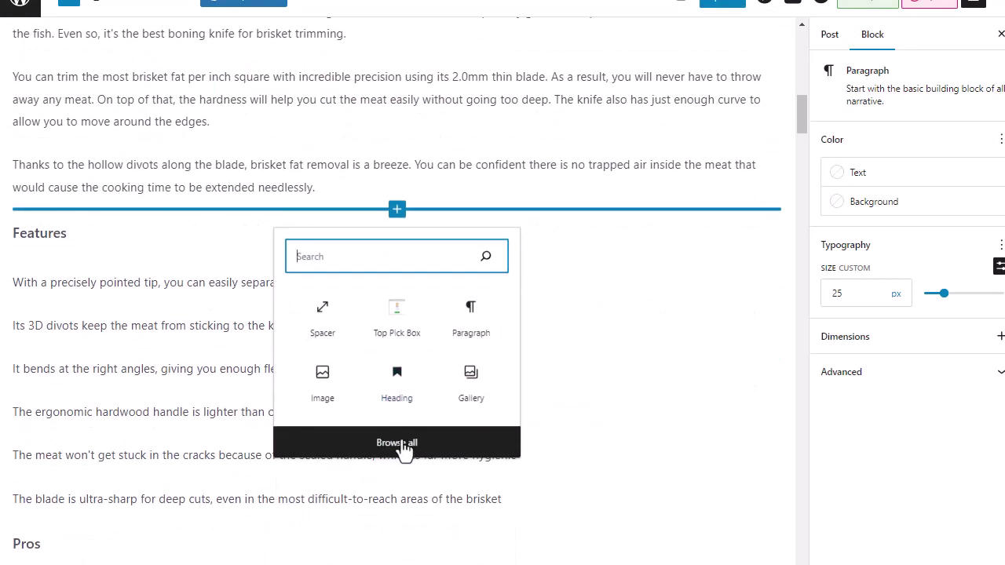
{"action": "left_click", "coordinate": [399, 444]}
{"action": "scroll", "coordinate": [144, 317], "scroll_direction": "down", "scroll_amount": 5}
{"action": "scroll", "coordinate": [144, 318], "scroll_direction": "down", "scroll_amount": 7}
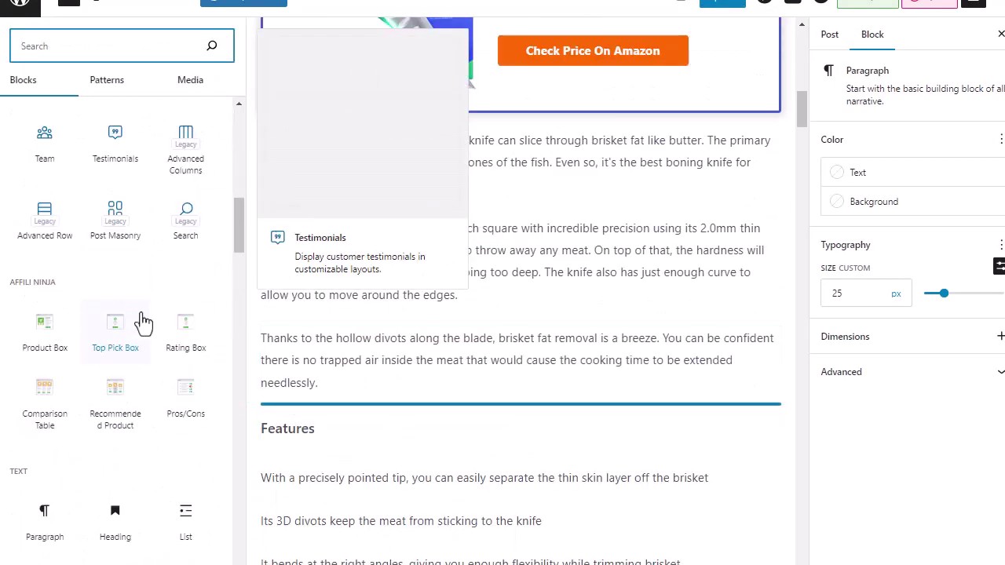
{"action": "scroll", "coordinate": [141, 322], "scroll_direction": "up", "scroll_amount": 2}
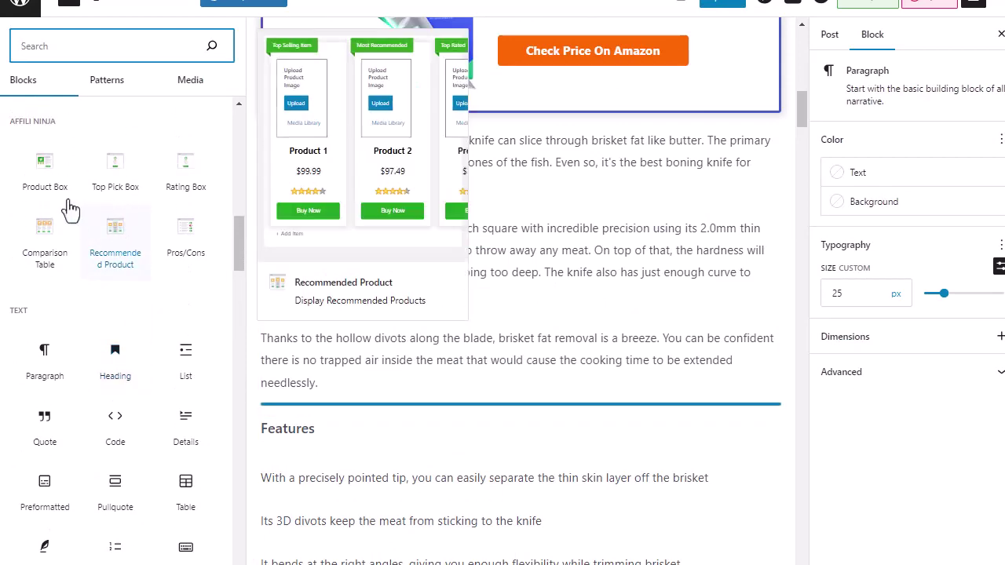
{"action": "left_click", "coordinate": [46, 166]}
{"action": "scroll", "coordinate": [568, 409], "scroll_direction": "down", "scroll_amount": 3}
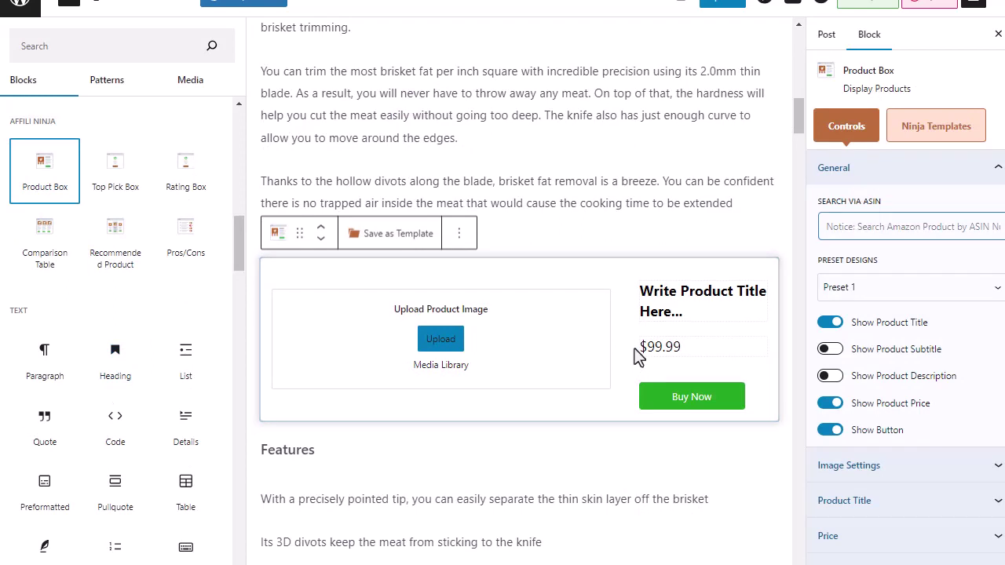
- Import the Dalstrong fillet knife into the Product Box by pasting its ASIN
{"action": "left_click", "coordinate": [845, 234]}
{"action": "type", "text": "B078YWZ56P"}
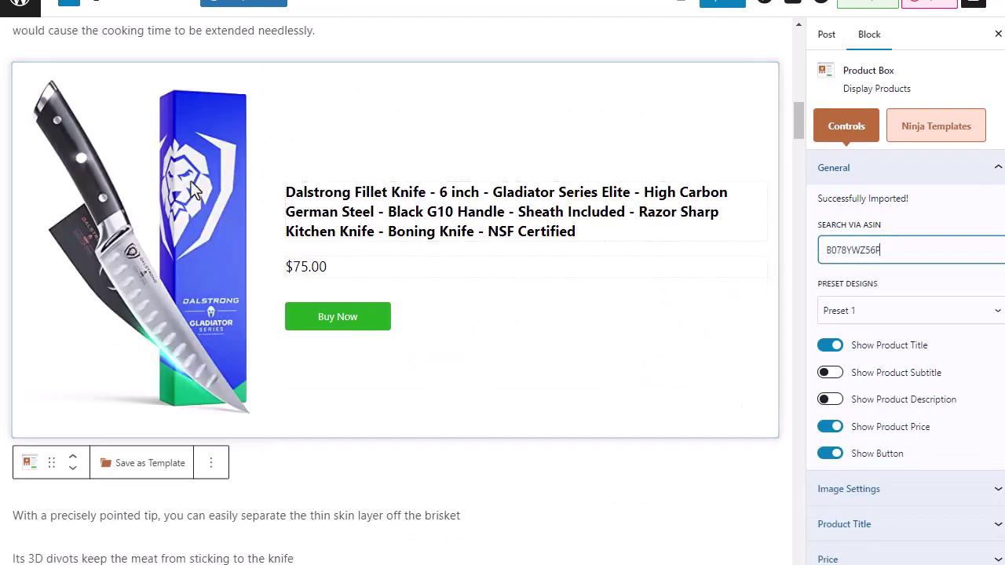
{"action": "scroll", "coordinate": [832, 318], "scroll_direction": "down", "scroll_amount": 1}
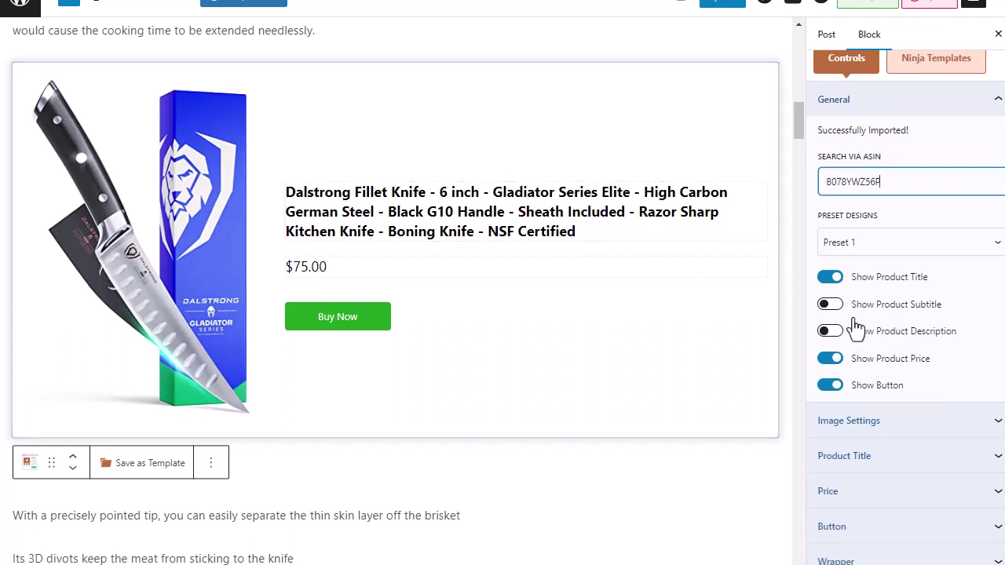
- Try Preset Designs 2, 3 and 4 (the Pros/Cons layout) on the Product Box
{"action": "left_click", "coordinate": [870, 233]}
{"action": "left_click", "coordinate": [874, 268]}
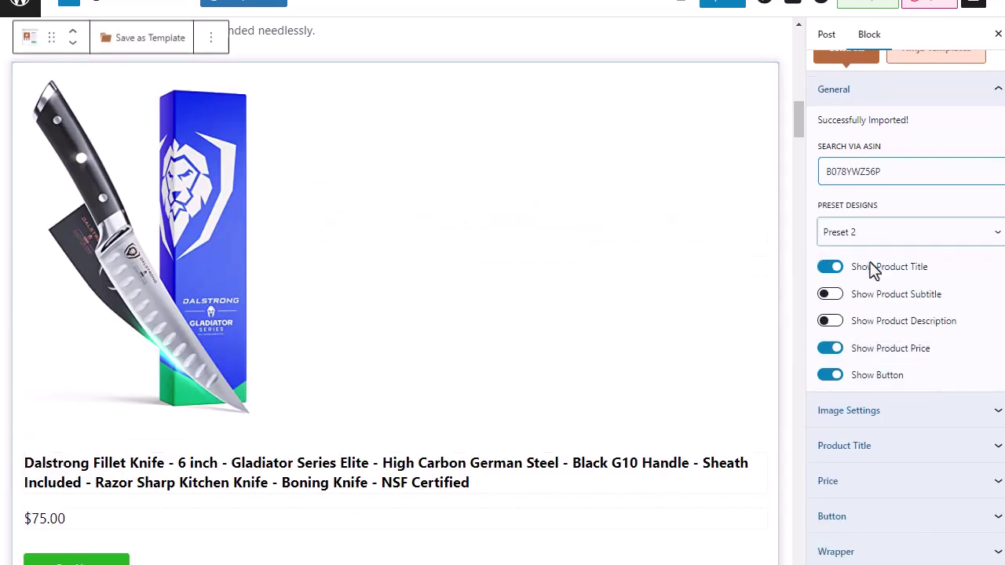
{"action": "scroll", "coordinate": [540, 274], "scroll_direction": "down", "scroll_amount": 1}
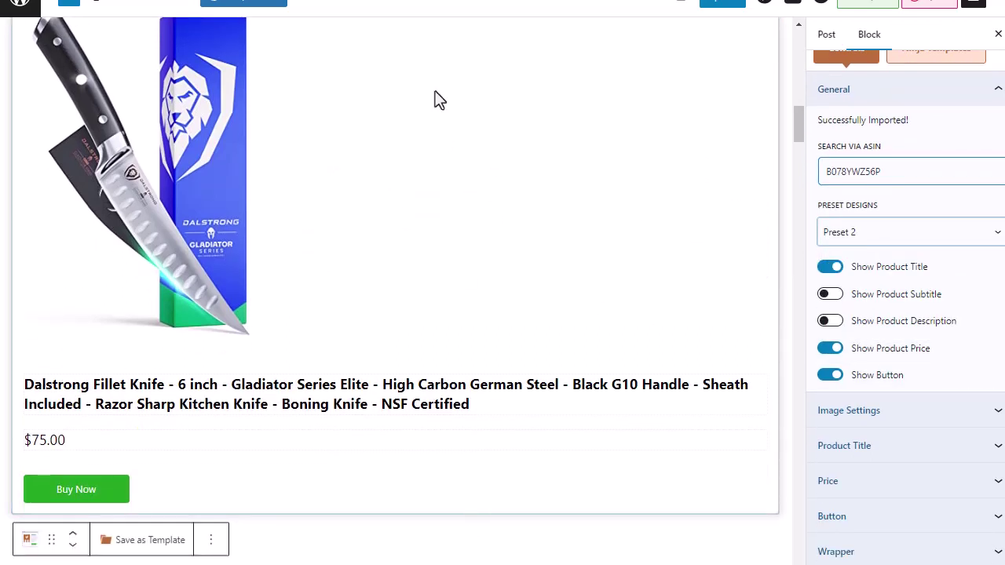
{"action": "left_click", "coordinate": [864, 238]}
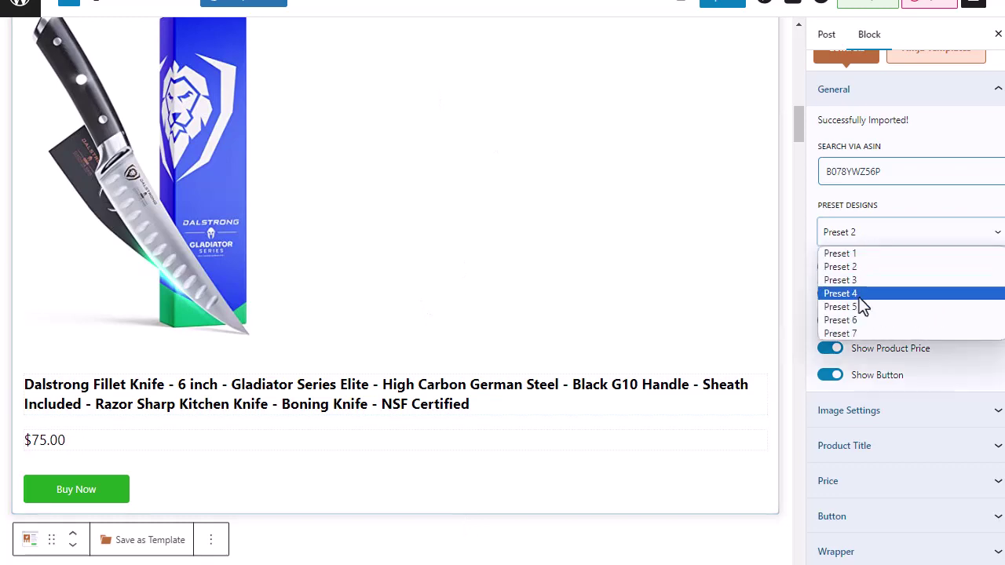
{"action": "key", "text": "Return"}
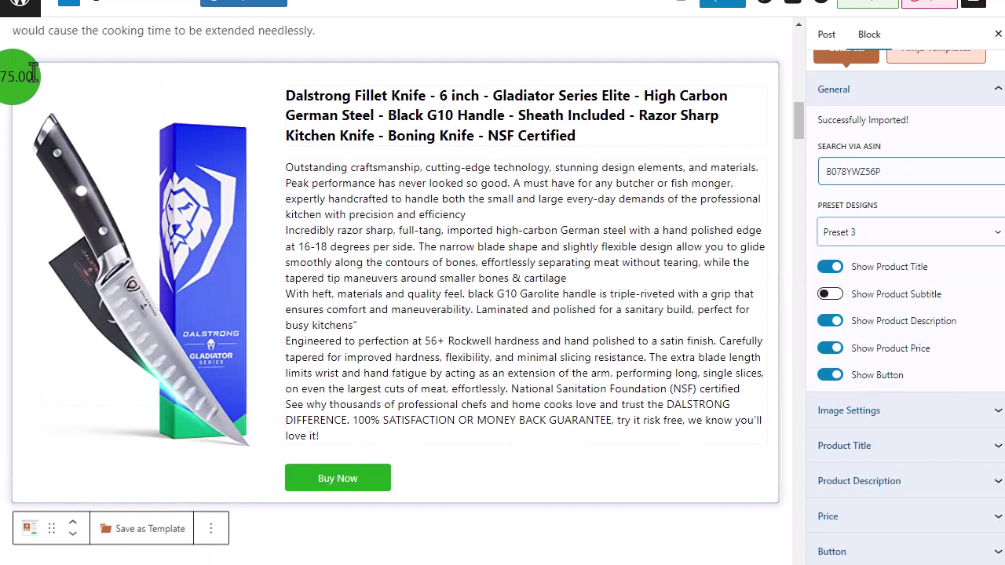
{"action": "left_click", "coordinate": [864, 238]}
{"action": "left_click", "coordinate": [870, 294]}
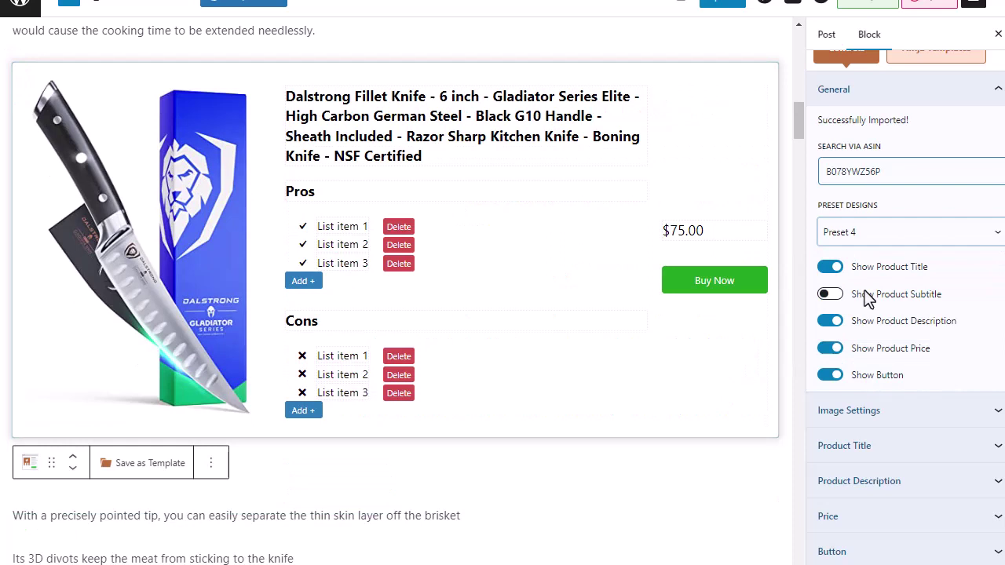
- Try Presets 5 and 6, settle on Preset 7, and hide the product title
{"action": "left_click", "coordinate": [875, 238]}
{"action": "left_click", "coordinate": [866, 307]}
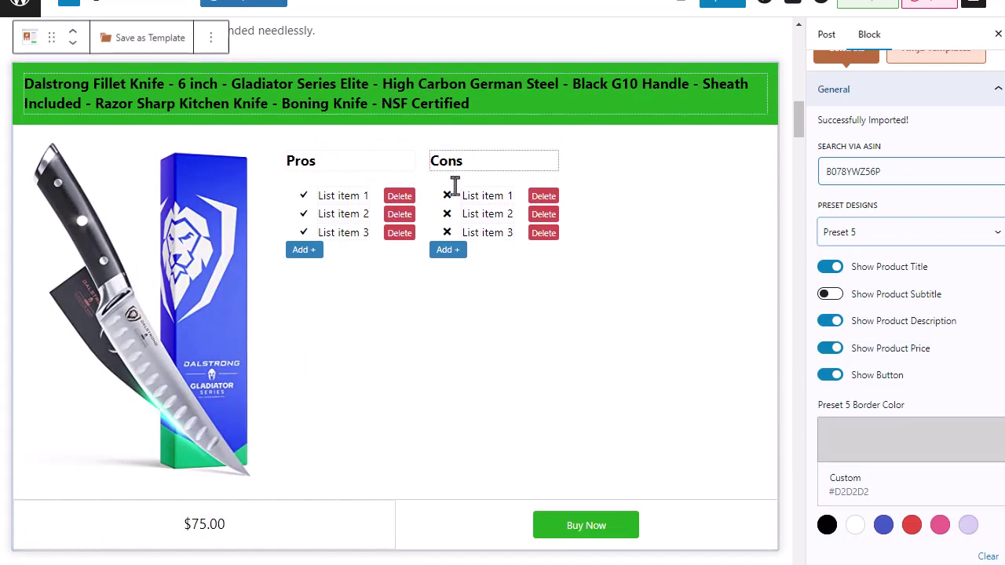
{"action": "left_click", "coordinate": [849, 237]}
{"action": "left_click", "coordinate": [842, 320]}
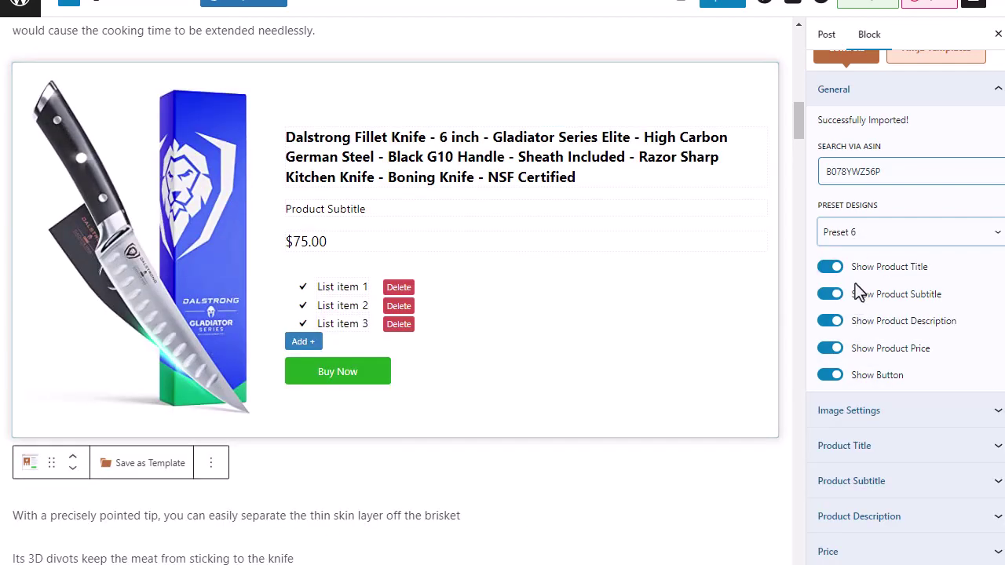
{"action": "left_click", "coordinate": [861, 245]}
{"action": "left_click", "coordinate": [856, 334]}
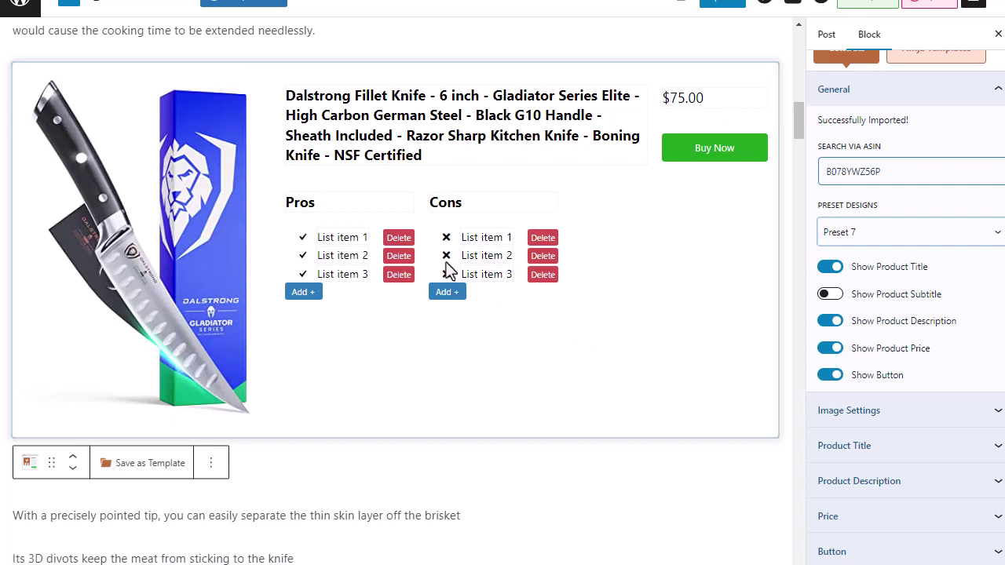
{"action": "left_click", "coordinate": [835, 270]}
- Switch off Show Product Description, Show Product Price and Show Button in the sidebar
{"action": "left_click", "coordinate": [835, 322]}
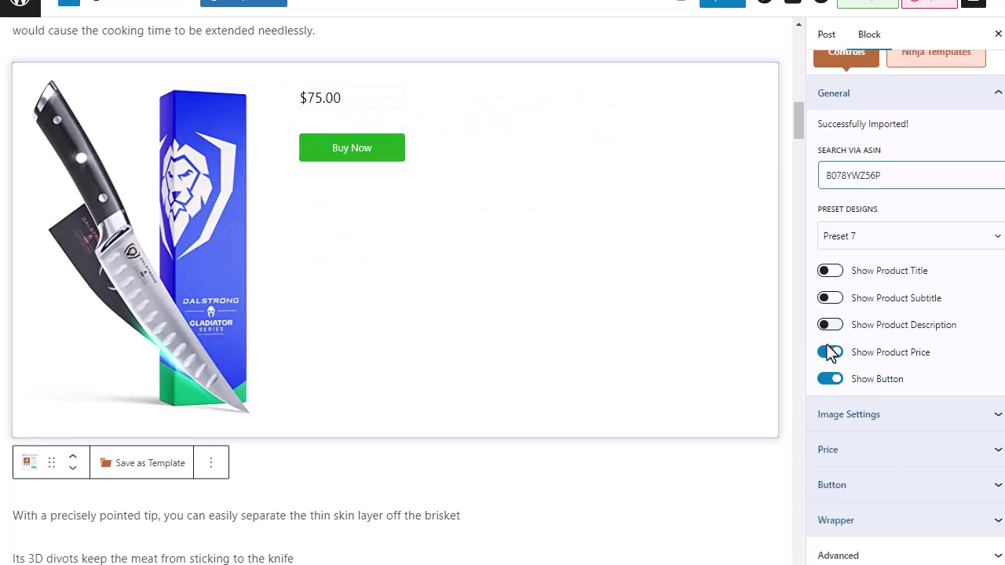
{"action": "left_click", "coordinate": [831, 349]}
{"action": "left_click", "coordinate": [830, 414]}
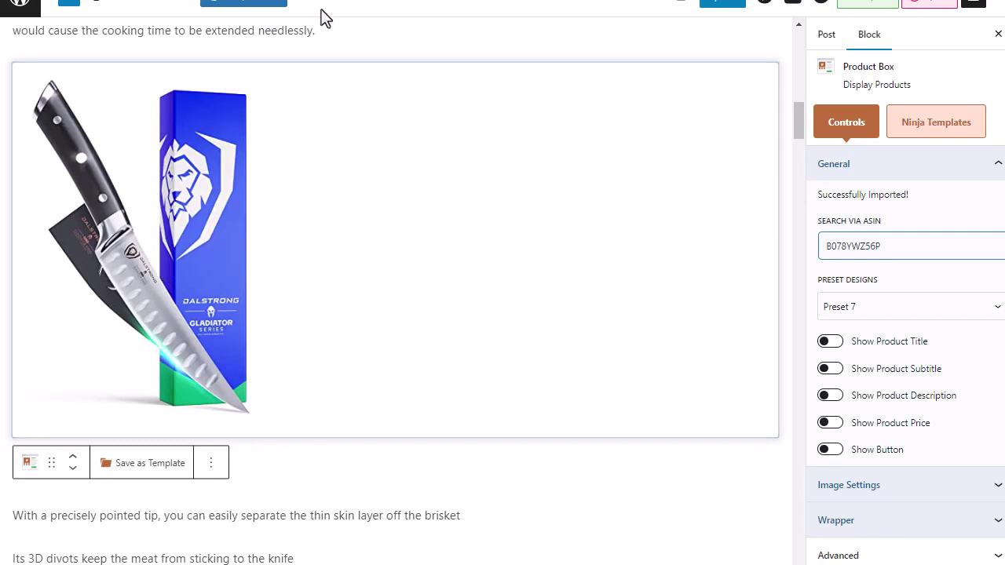
{"action": "left_click", "coordinate": [397, 60]}
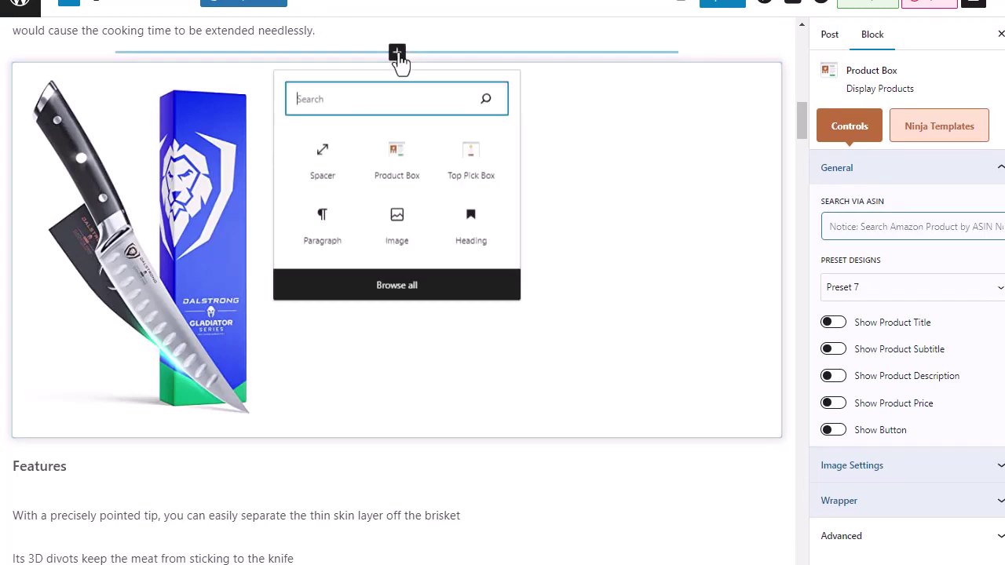
{"action": "left_click", "coordinate": [393, 289]}
{"action": "scroll", "coordinate": [141, 307], "scroll_direction": "down", "scroll_amount": 10}
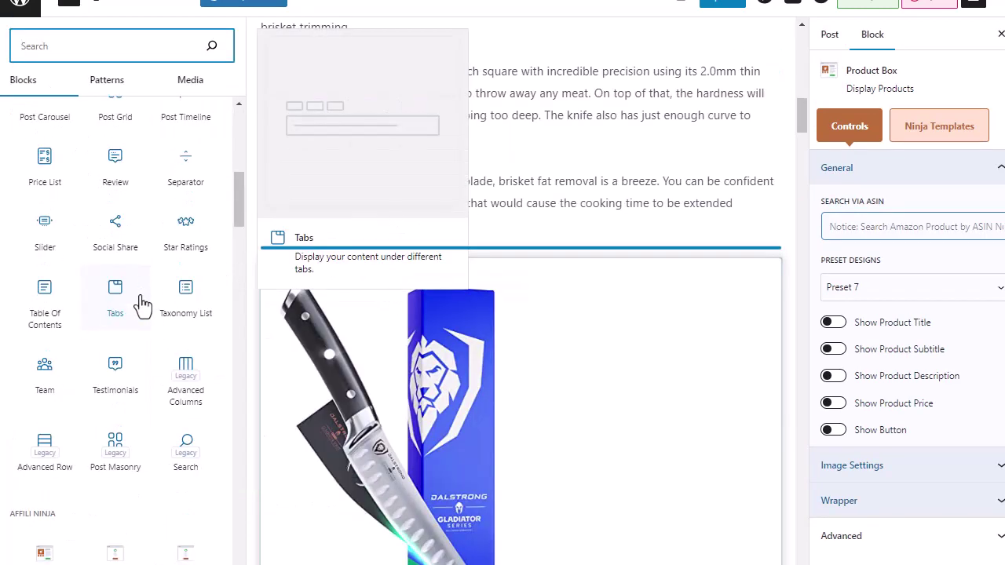
{"action": "scroll", "coordinate": [137, 302], "scroll_direction": "up", "scroll_amount": 3}
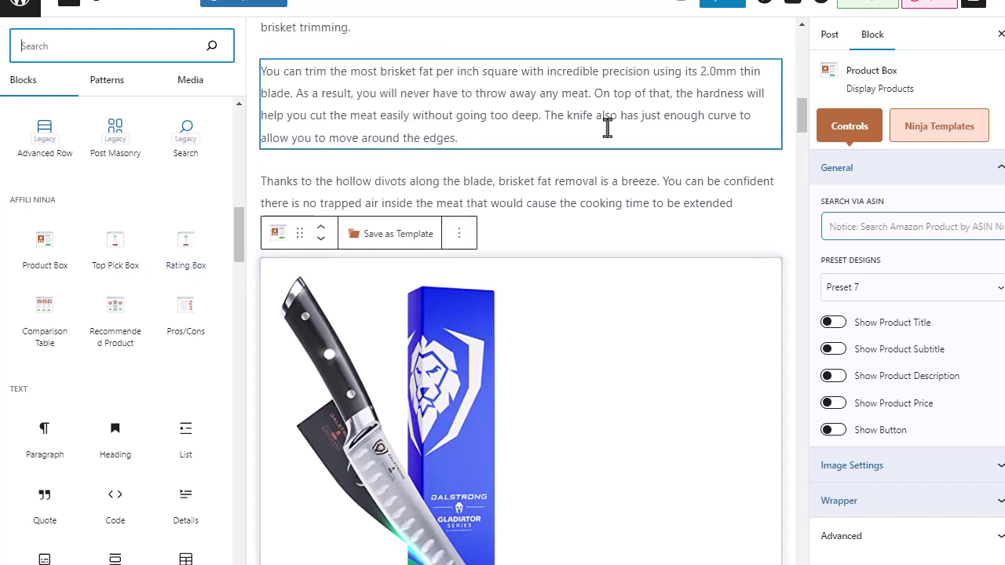
{"action": "scroll", "coordinate": [607, 128], "scroll_direction": "down", "scroll_amount": 2}
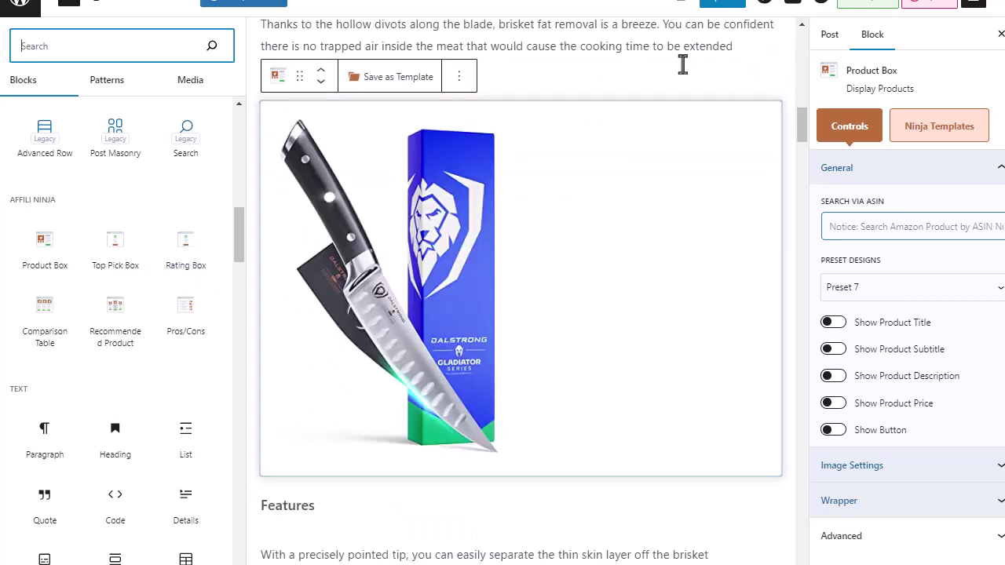
{"action": "left_click", "coordinate": [676, 100]}
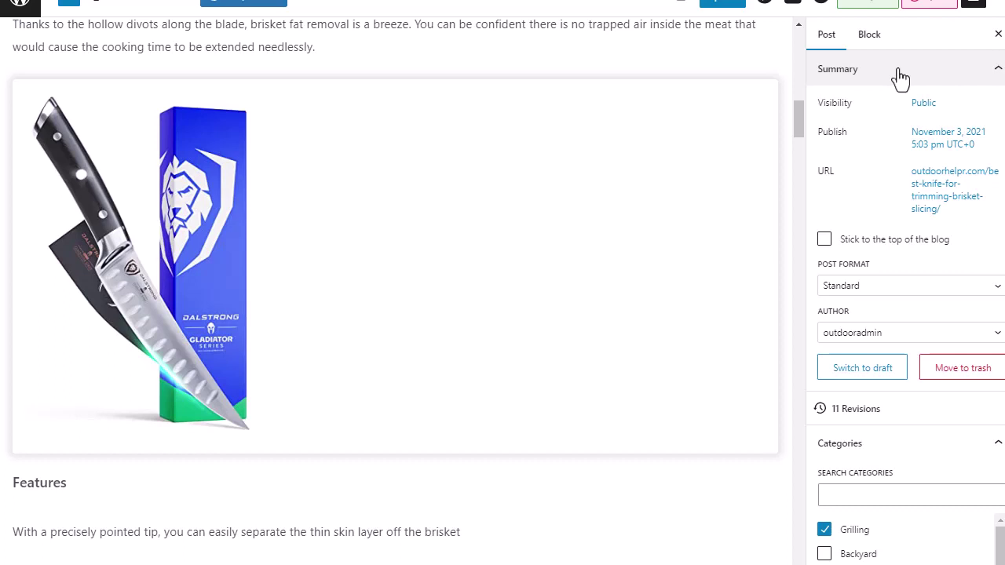
- Insert a new blank Product Box above the image-only knife box
{"action": "left_click", "coordinate": [395, 69]}
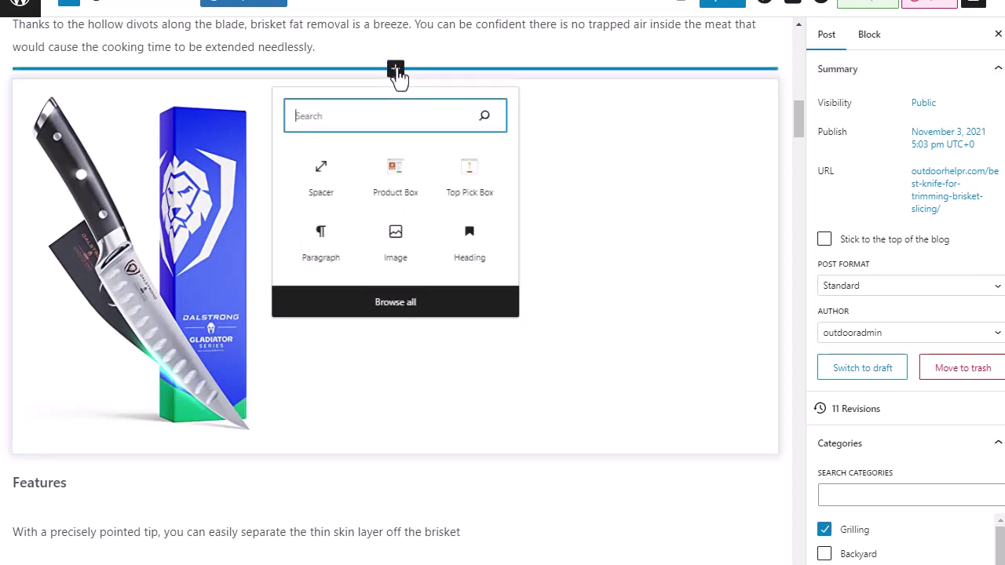
{"action": "left_click", "coordinate": [410, 181]}
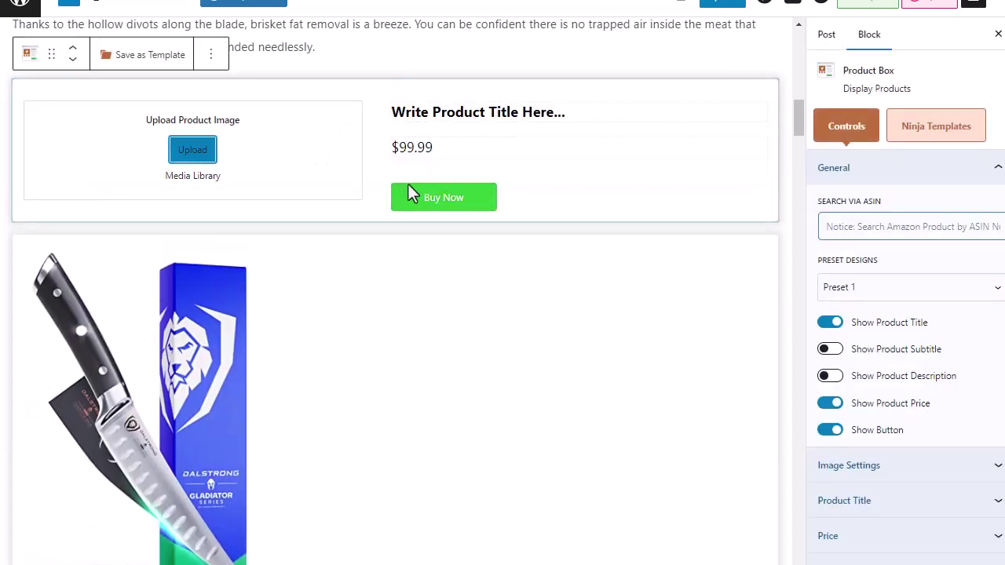